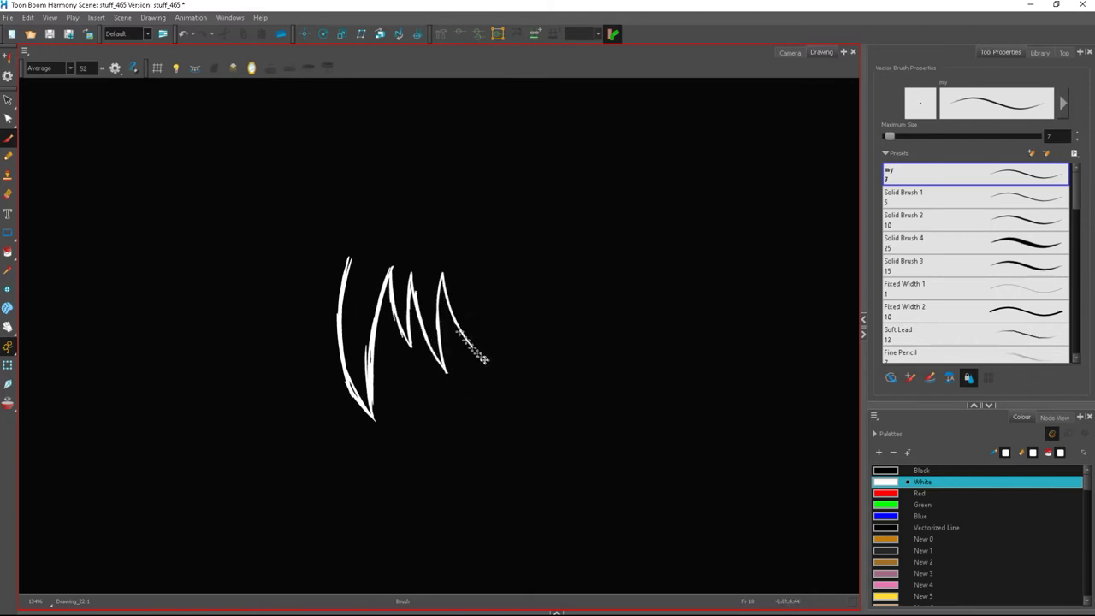
- Undo the most recent strokes of the long teeth behind the front fang
left_click(193, 36)
left_click(184, 37)
left_click(184, 37)
left_click(185, 37)
left_click(185, 37)
left_click(185, 37)
left_click(185, 37)
left_click(184, 37)
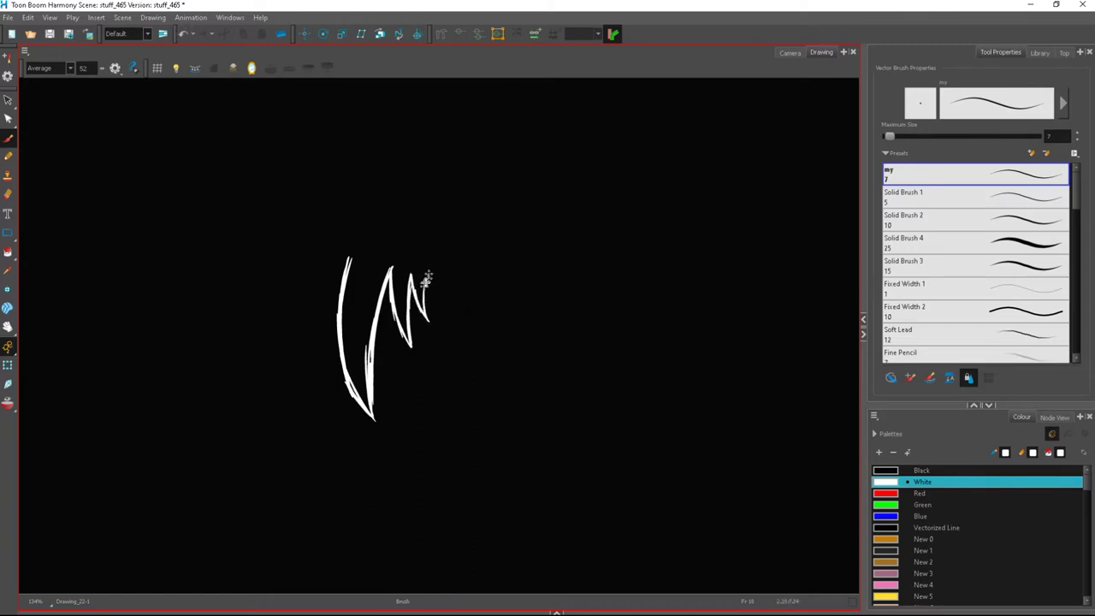
- Draw a row of short pointed upper teeth behind the front fangs and cap them with rounded gum arcs
left_click_drag(462, 280, 488, 323)
left_click_drag(492, 271, 517, 318)
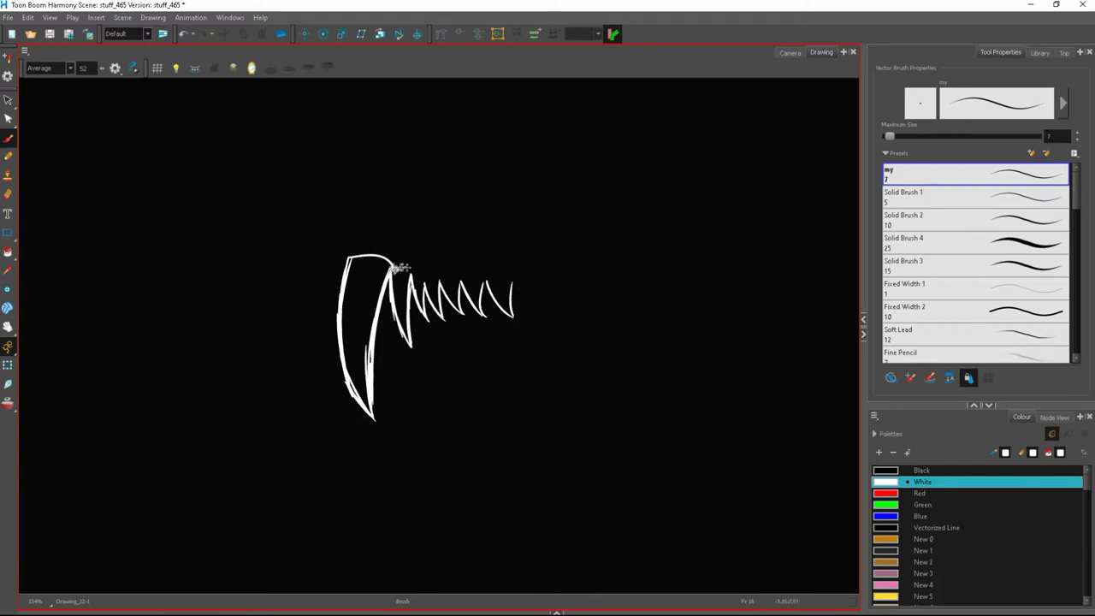
left_click(187, 34)
left_click(187, 34)
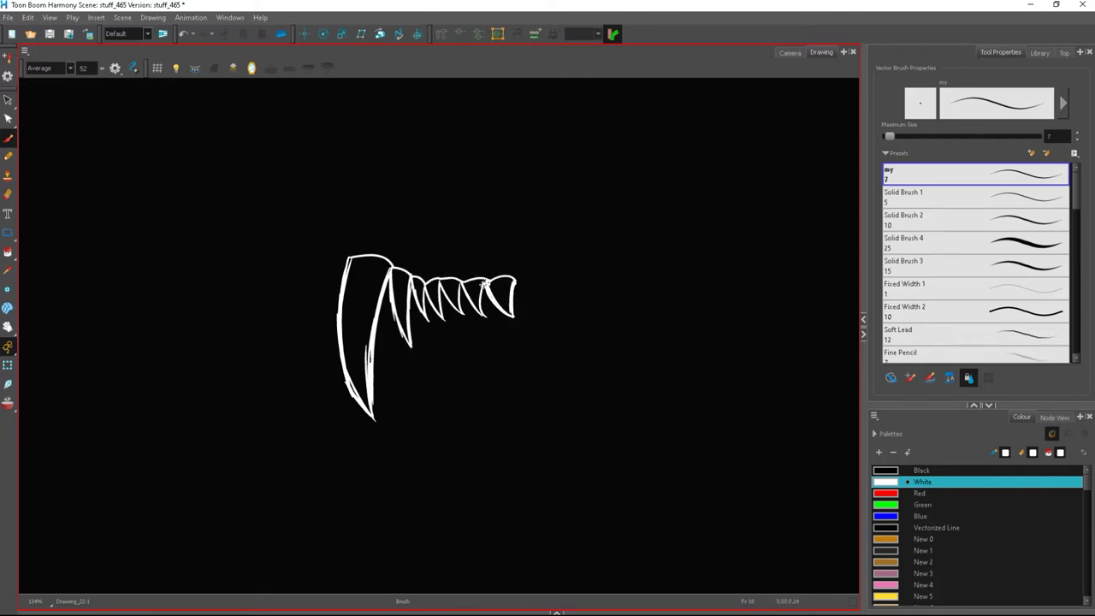
mouse_move(393, 285)
left_mouse_down()
mouse_move(410, 342)
mouse_move(411, 291)
left_mouse_up()
- Draw the upper snout outline above the fang as two rounded bumps, each ending in a short inward crease
left_click_drag(346, 254, 362, 199)
left_click_drag(418, 167, 431, 162)
left_click_drag(418, 200, 485, 131)
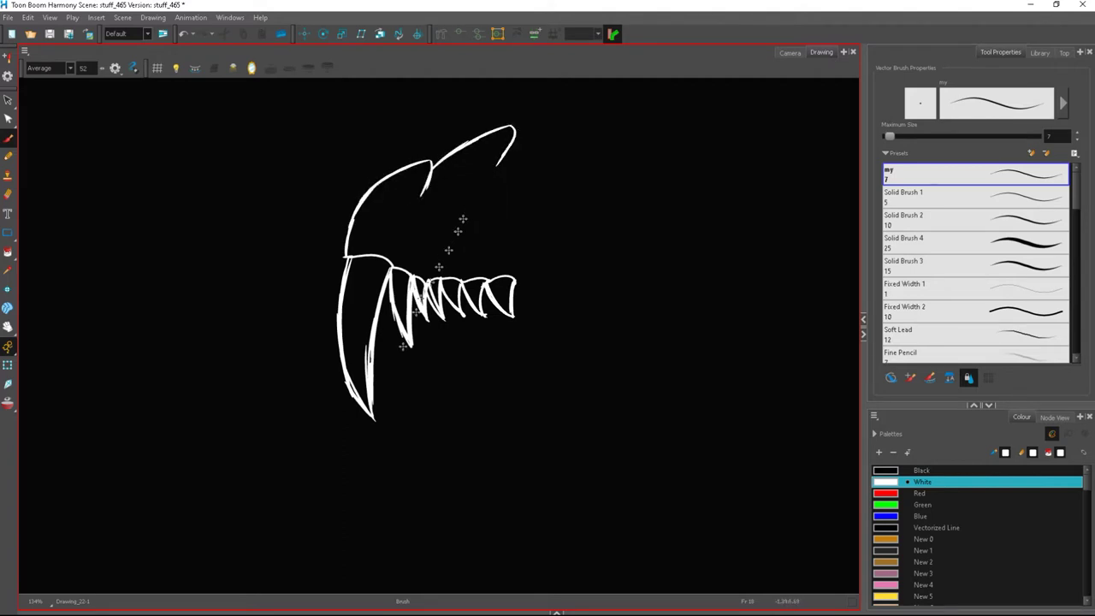
scroll(539, 124, "up", 2)
left_click(182, 34)
mouse_move(406, 208)
left_mouse_down()
mouse_move(505, 163)
mouse_move(551, 162)
left_mouse_up()
left_click_drag(550, 164, 526, 237)
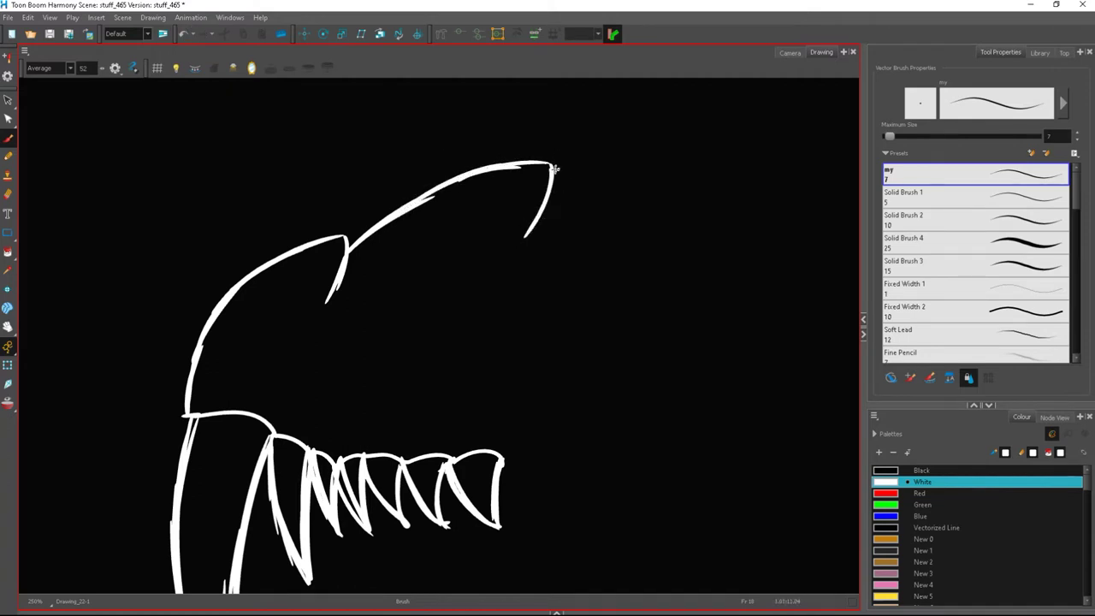
mouse_move(539, 158)
left_mouse_down()
mouse_move(645, 129)
mouse_move(614, 130)
mouse_move(827, 139)
left_mouse_up()
left_click_drag(667, 125, 841, 130)
left_click(183, 34)
left_click(182, 34)
left_click(182, 34)
scroll(272, 421, "down", 2)
scroll(597, 134, "up", 2)
left_click(184, 35)
- Draw the forehead as a high arch rising from the end of the second snout bump
mouse_move(351, 328)
left_mouse_down()
mouse_move(445, 213)
mouse_move(435, 218)
mouse_move(535, 188)
mouse_move(676, 181)
left_mouse_up()
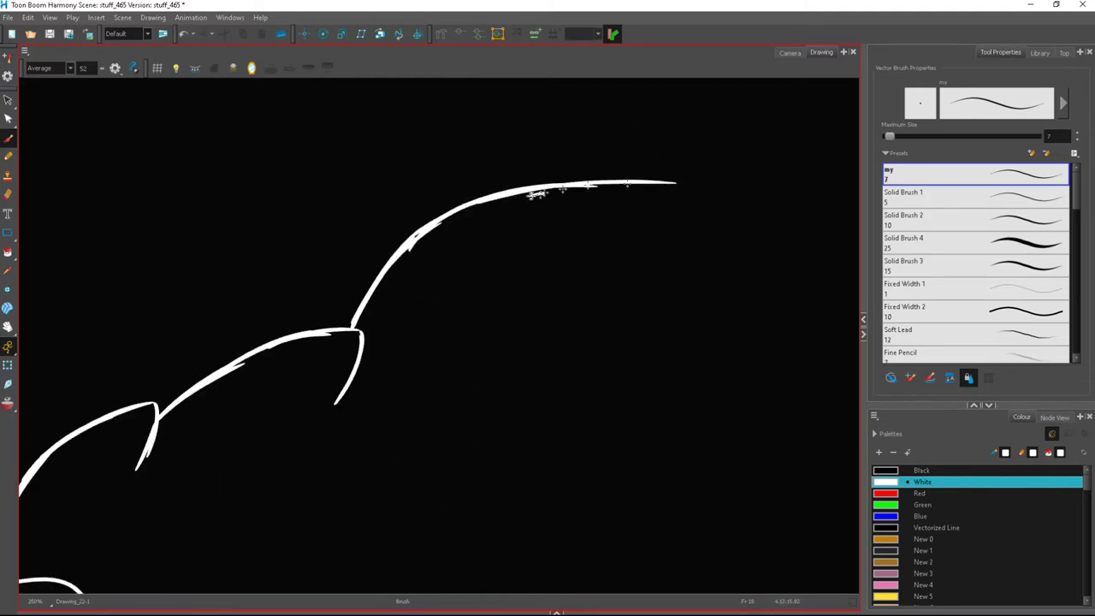
scroll(630, 105, "down", 2)
scroll(543, 350, "up", 2)
- Extend the upper row with more pointed teeth toward the back of the jaw and cap them with gum arcs
mouse_move(453, 390)
left_mouse_down()
mouse_move(479, 391)
mouse_move(480, 377)
mouse_move(457, 408)
mouse_move(477, 434)
mouse_move(463, 385)
left_mouse_up()
left_click(183, 34)
left_click(185, 36)
left_click_drag(478, 434, 479, 381)
left_click_drag(479, 384, 511, 430)
mouse_move(511, 431)
left_mouse_down()
mouse_move(507, 357)
mouse_move(563, 430)
mouse_move(551, 385)
mouse_move(581, 355)
mouse_move(635, 418)
mouse_move(600, 356)
left_mouse_up()
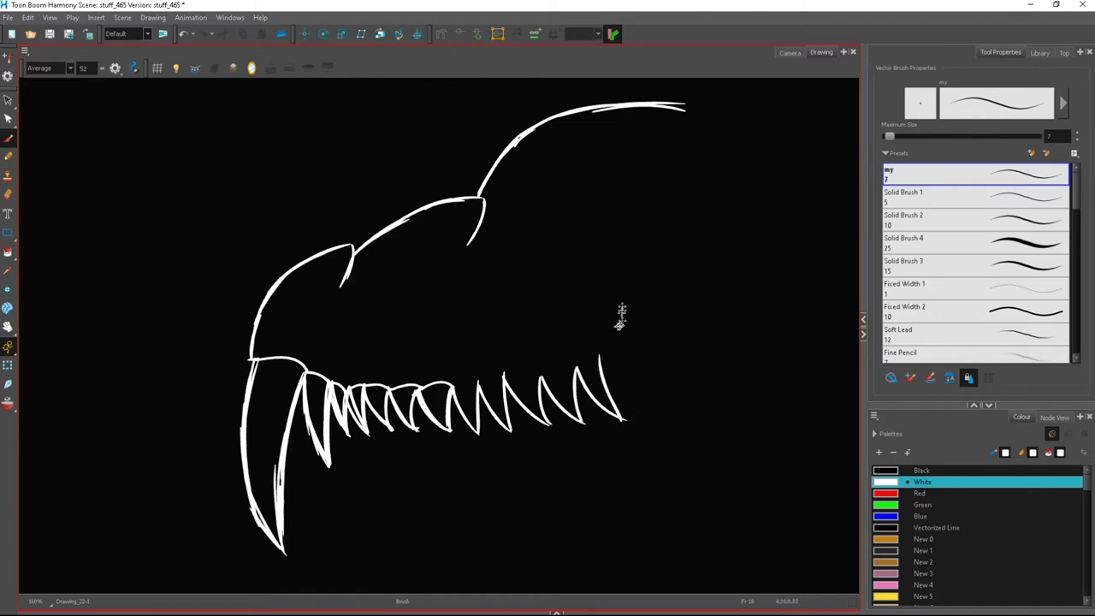
scroll(466, 483, "down", 4)
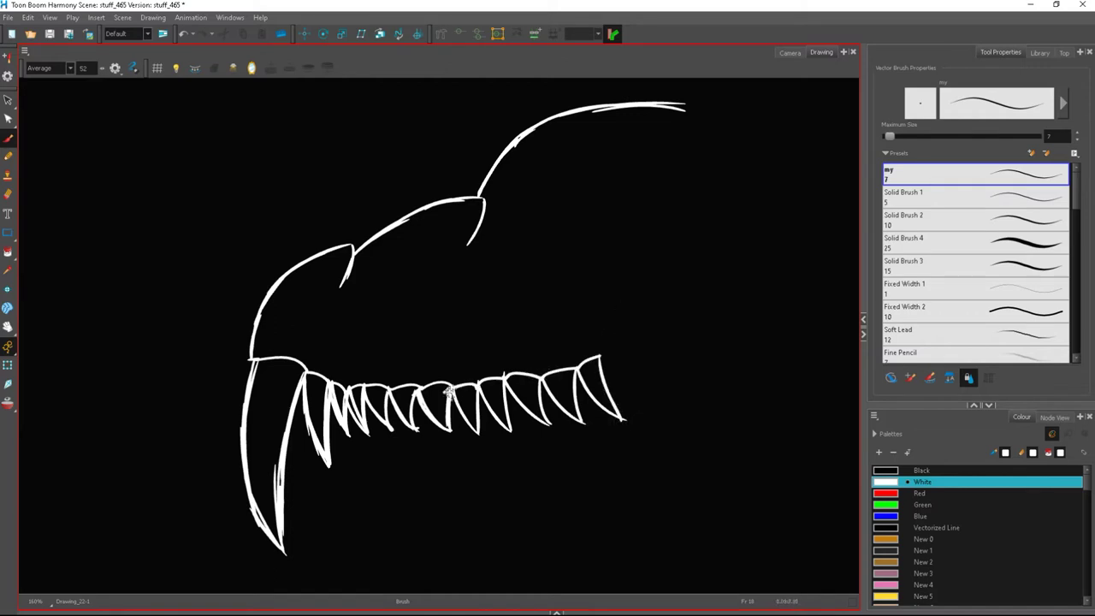
scroll(489, 502, "up", 3)
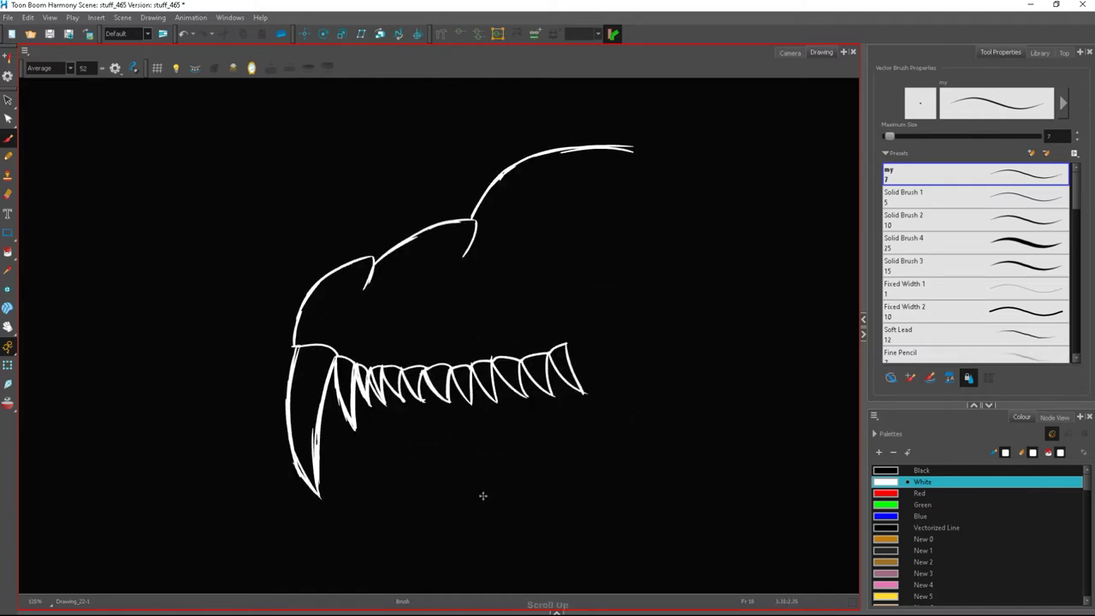
- Draw the back of the head with jagged fur-like points and connect it to the end of the upper tooth row
scroll(599, 172, "down", 2)
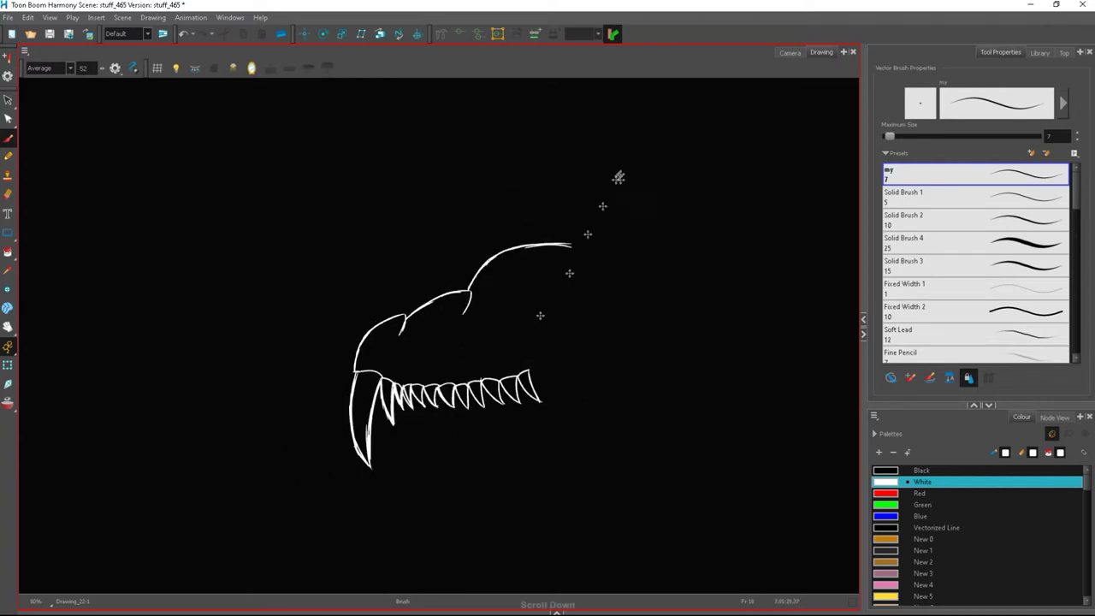
scroll(590, 273, "up", 3)
mouse_move(596, 284)
left_mouse_down()
mouse_move(631, 318)
mouse_move(660, 385)
mouse_move(609, 357)
left_mouse_up()
mouse_move(652, 390)
left_mouse_down()
mouse_move(659, 442)
mouse_move(707, 490)
mouse_move(644, 492)
mouse_move(672, 524)
mouse_move(561, 520)
mouse_move(443, 498)
left_mouse_up()
scroll(462, 466, "down", 2)
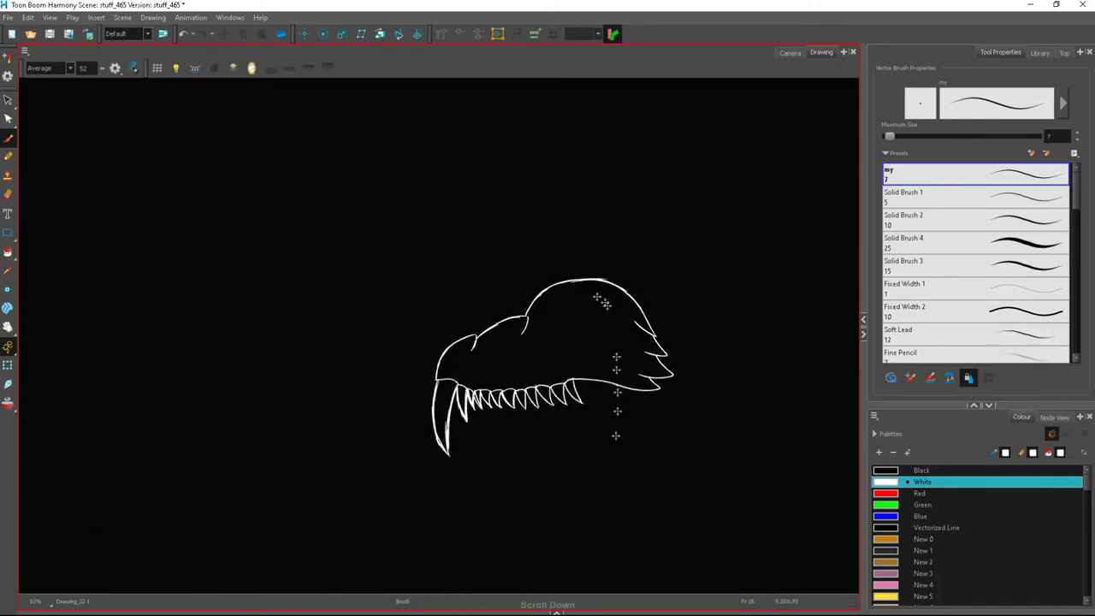
scroll(611, 385, "up", 2)
mouse_move(652, 301)
left_mouse_down()
mouse_move(587, 433)
mouse_move(378, 491)
left_mouse_up()
mouse_move(316, 425)
left_mouse_down()
mouse_move(326, 451)
mouse_move(308, 344)
left_mouse_up()
left_click(184, 33)
left_click(184, 34)
- Draw the front of the lower jaw with a large curved fang and the first pointed tooth behind it
left_click_drag(263, 380, 313, 485)
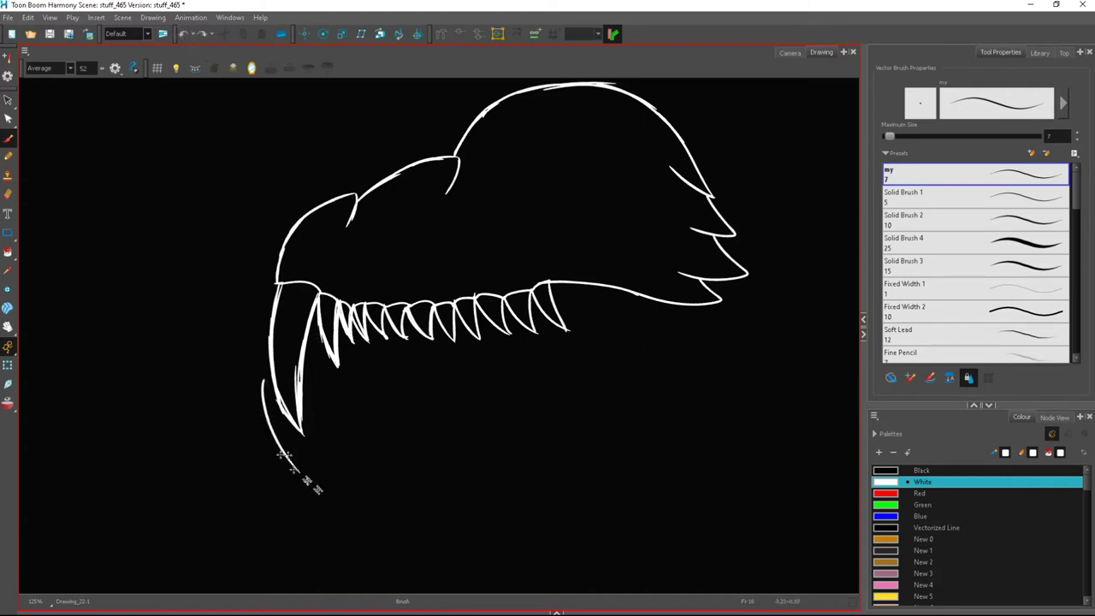
left_click_drag(264, 382, 322, 455)
mouse_move(283, 409)
left_mouse_down()
mouse_move(360, 482)
mouse_move(413, 471)
left_mouse_up()
mouse_move(325, 421)
left_mouse_down()
mouse_move(347, 462)
mouse_move(370, 451)
mouse_move(355, 393)
mouse_move(382, 443)
left_mouse_up()
left_click(184, 33)
left_click(184, 33)
left_click_drag(322, 412, 334, 440)
left_click_drag(320, 395, 385, 456)
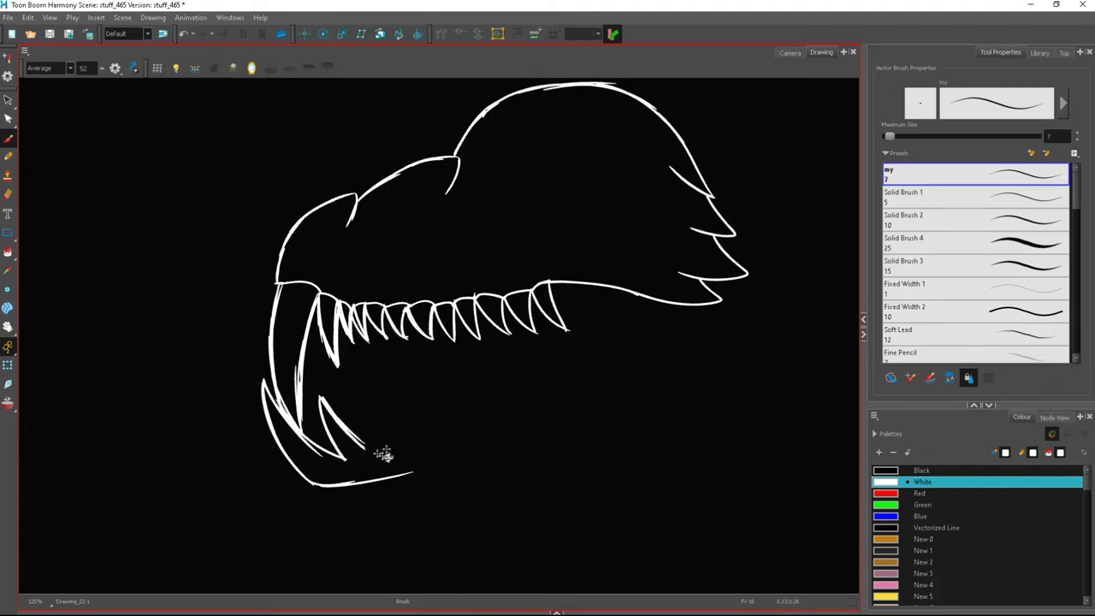
left_click_drag(358, 415, 397, 442)
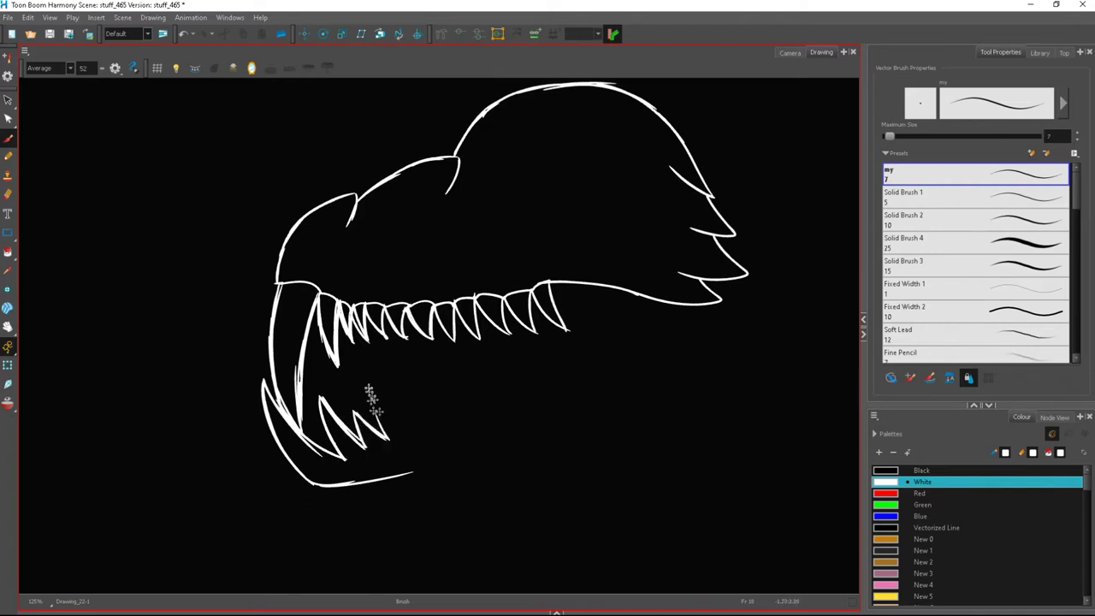
left_click_drag(376, 397, 414, 444)
left_click_drag(384, 391, 429, 437)
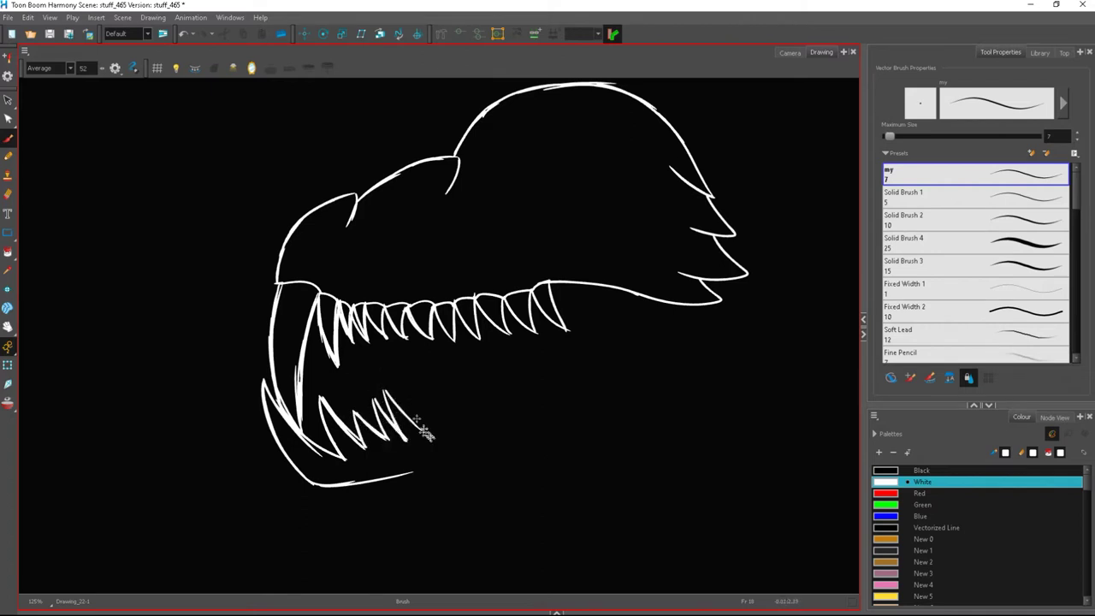
left_click(186, 35)
left_click(186, 36)
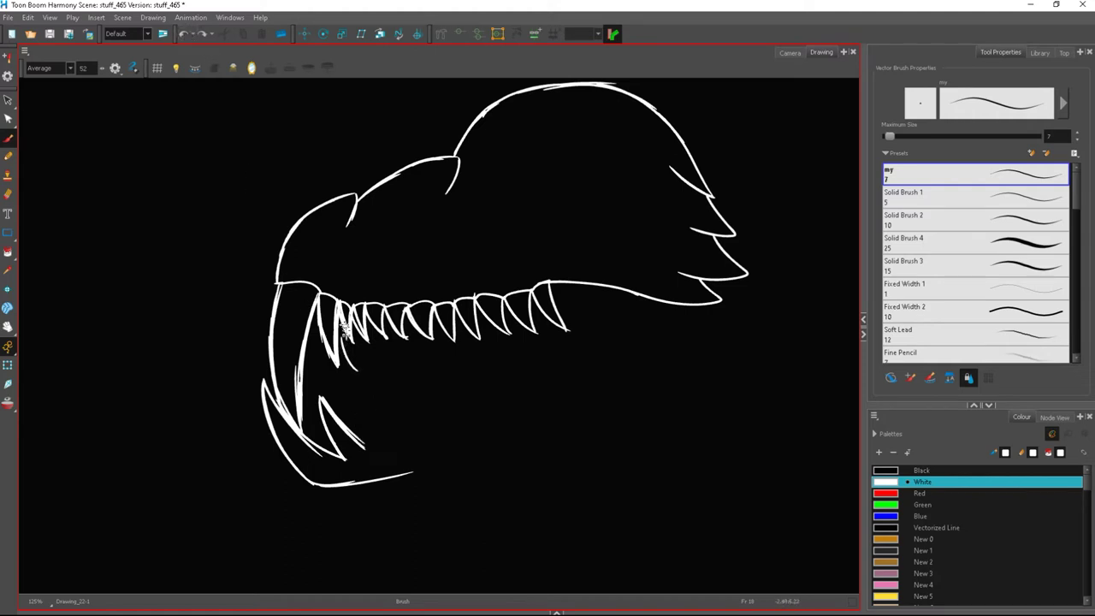
- Draw the row of pointed lower teeth back to the mouth corner, and outline the underside of the lower jaw
left_click_drag(349, 415, 363, 445)
left_click_drag(352, 398, 383, 440)
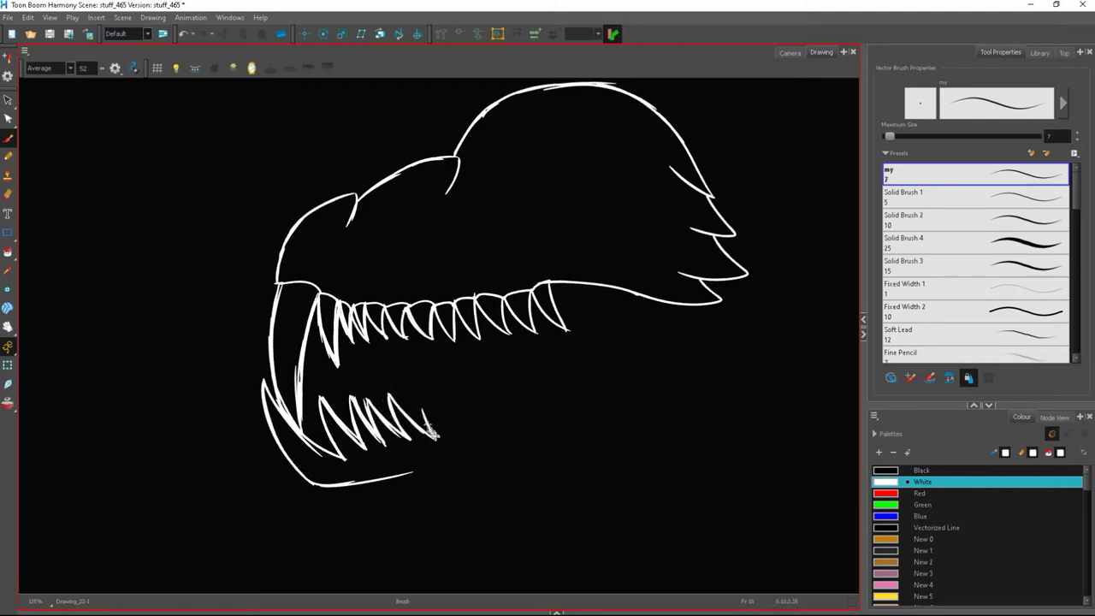
mouse_move(453, 435)
left_mouse_down()
mouse_move(436, 390)
mouse_move(471, 432)
mouse_move(507, 427)
left_mouse_up()
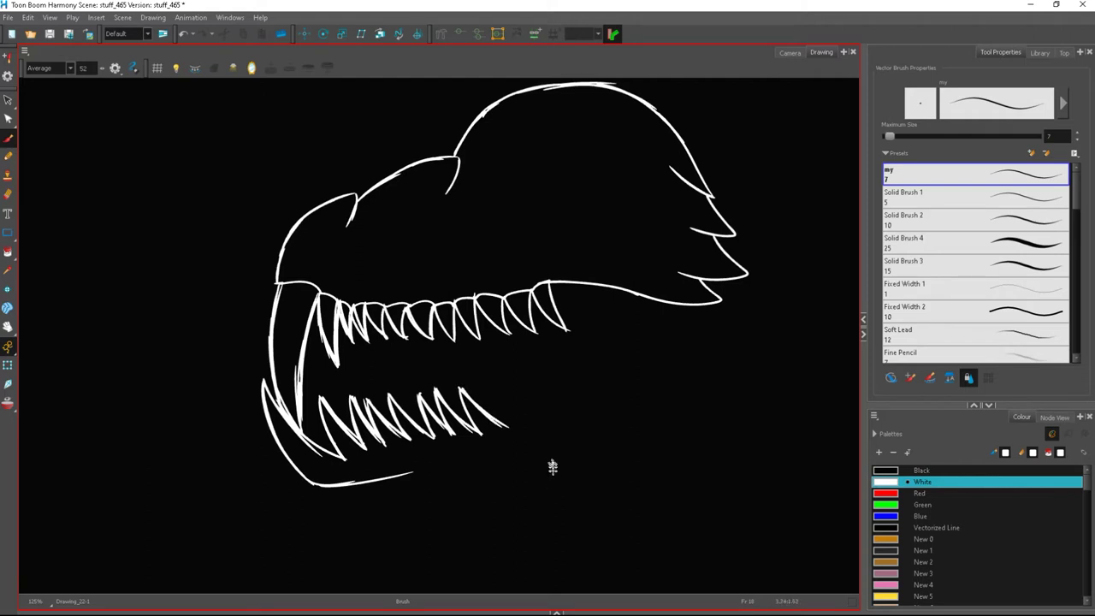
left_click_drag(488, 385, 532, 419)
left_click_drag(513, 381, 553, 410)
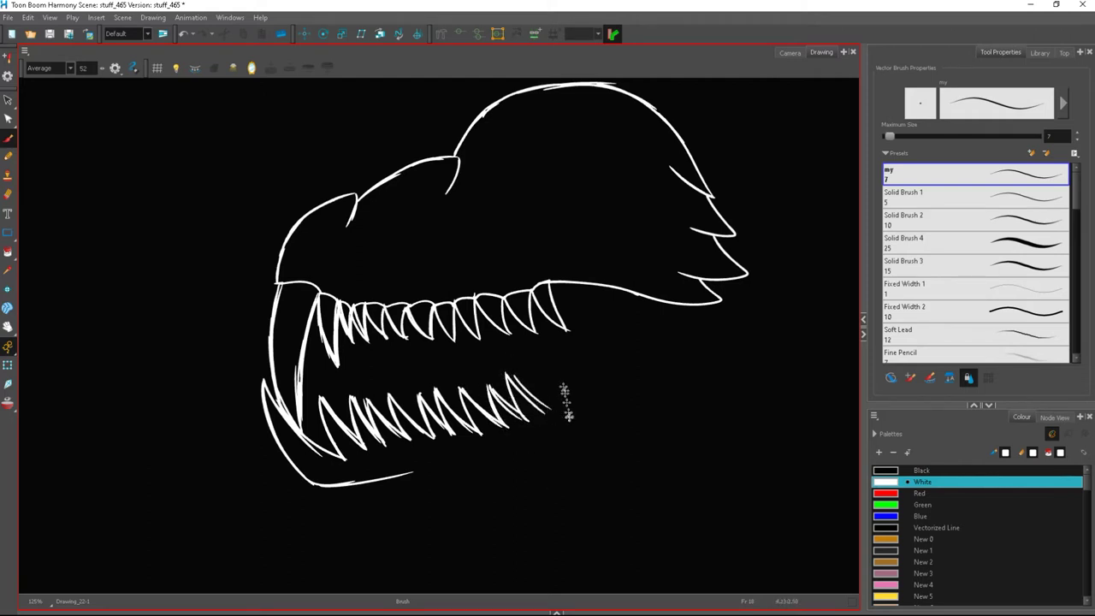
left_click_drag(537, 364, 579, 404)
left_click_drag(558, 349, 607, 388)
mouse_move(590, 349)
left_mouse_down()
mouse_move(631, 381)
mouse_move(662, 363)
left_mouse_up()
mouse_move(334, 488)
left_mouse_down()
mouse_move(460, 473)
mouse_move(416, 472)
mouse_move(622, 428)
mouse_move(433, 465)
mouse_move(688, 400)
mouse_move(558, 458)
mouse_move(698, 377)
left_mouse_up()
- Select the lower jaw with its teeth, tilt it so its front sits lower, and shrink it slightly
left_click(8, 100)
mouse_move(264, 371)
left_mouse_down()
mouse_move(387, 521)
mouse_move(319, 437)
mouse_move(440, 376)
mouse_move(701, 359)
left_mouse_up()
mouse_move(704, 435)
left_mouse_down()
mouse_move(474, 359)
mouse_move(369, 526)
mouse_move(685, 445)
left_mouse_up()
left_click_drag(480, 433, 494, 440)
mouse_move(722, 504)
left_mouse_down()
mouse_move(726, 492)
mouse_move(714, 511)
left_mouse_up()
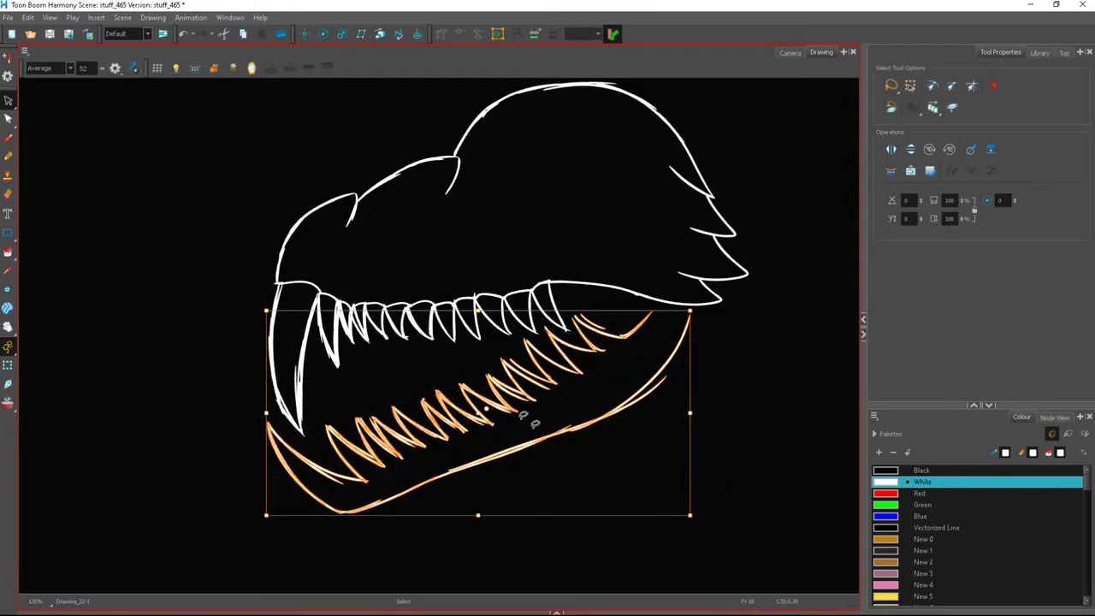
left_click_drag(267, 515, 277, 505)
key("Escape")
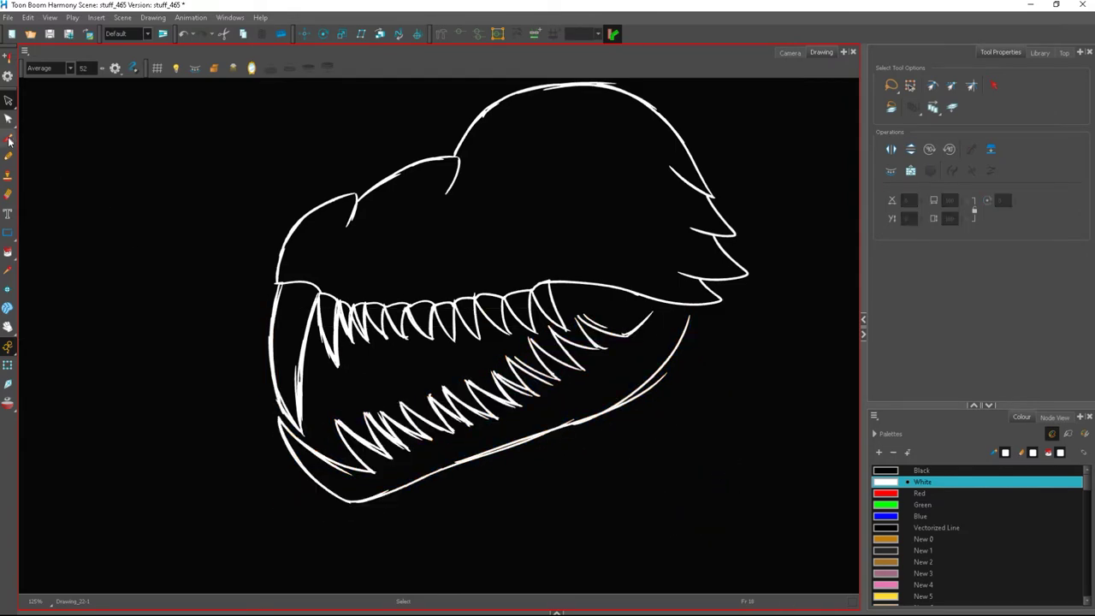
- Close the mouth corner and rear jaw outline, then erase the long inner spike lines and redraw them as short notches
key("alt+b")
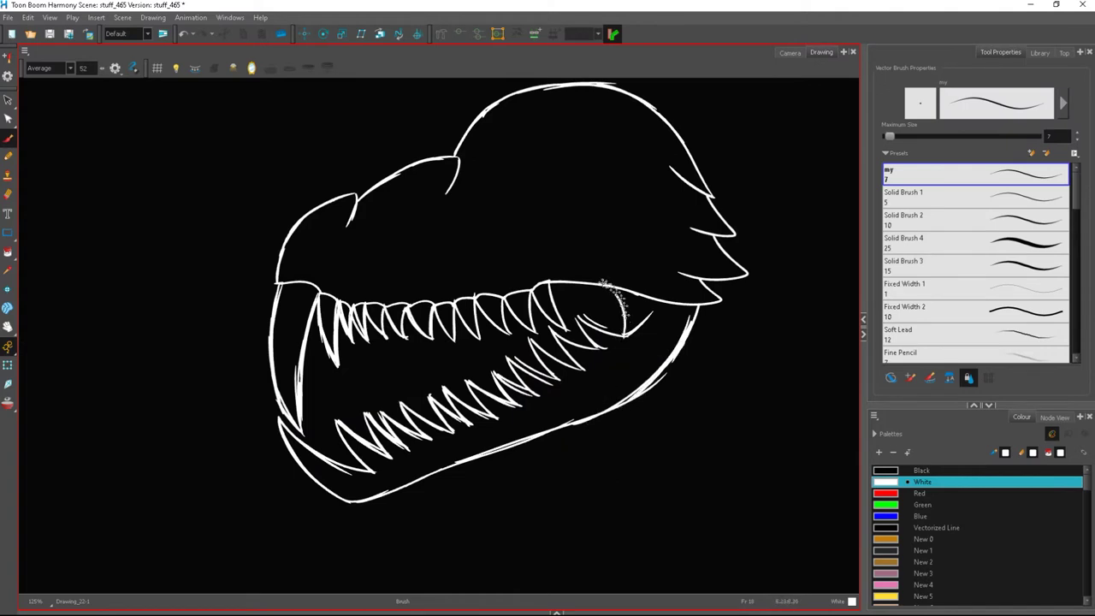
key("alt+e")
mouse_move(648, 317)
left_mouse_down()
mouse_move(638, 285)
mouse_move(621, 287)
mouse_move(667, 313)
mouse_move(690, 303)
mouse_move(677, 265)
mouse_move(691, 270)
mouse_move(697, 222)
mouse_move(695, 190)
left_mouse_up()
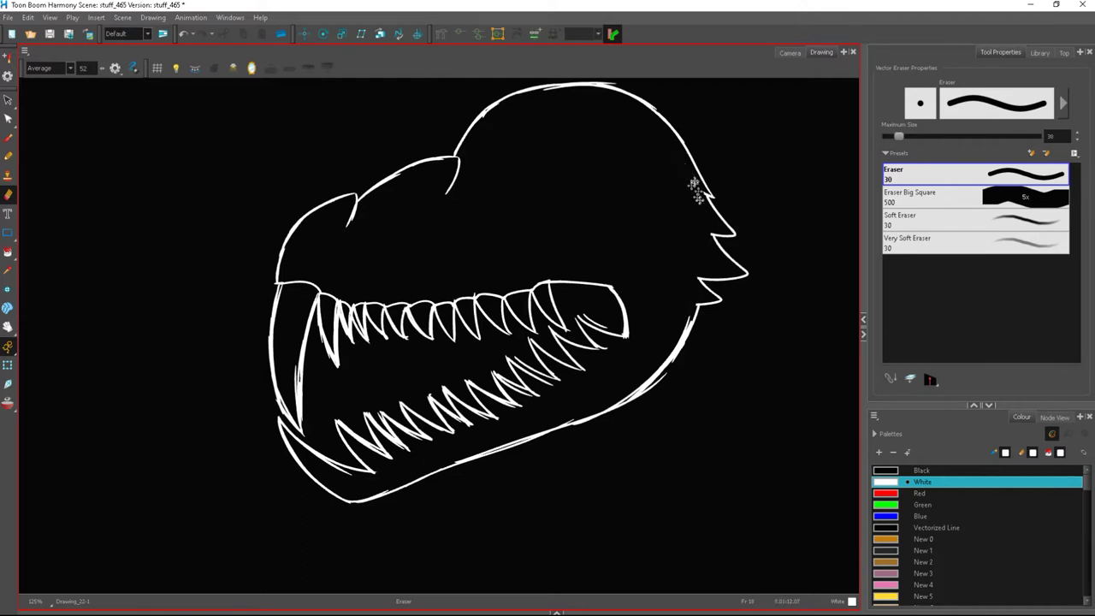
left_click(11, 138)
left_click_drag(750, 271, 683, 296)
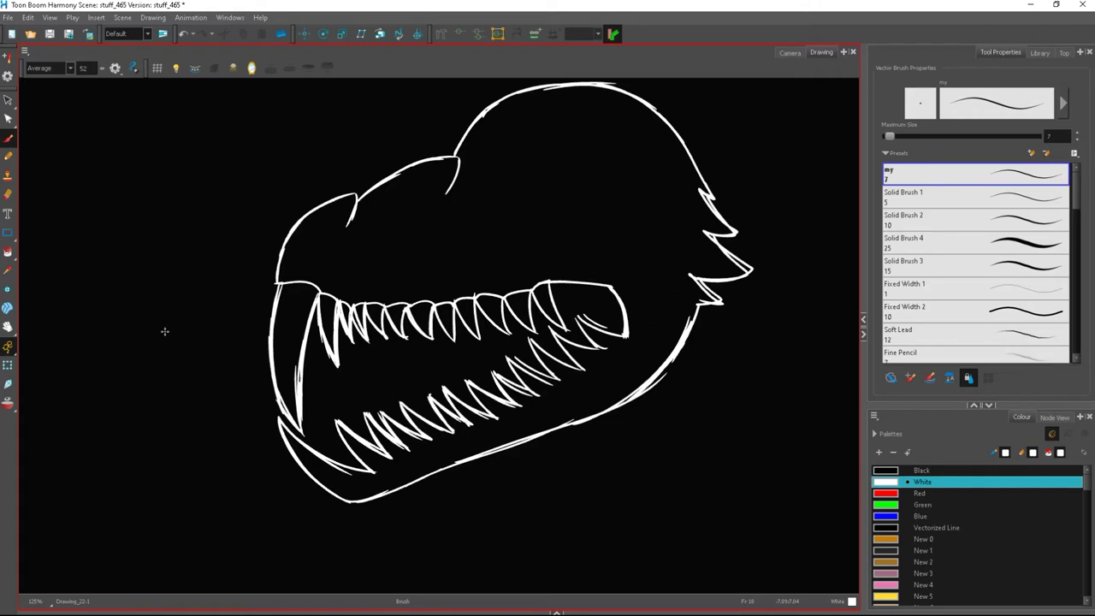
- Remove the stray tooth stroke near the mouth corner
left_click(8, 100)
left_click(587, 316)
right_click(597, 299)
left_click(618, 323)
- Draw a curved inner line at the mouth corner behind the last teeth
left_click(8, 138)
left_click_drag(593, 351, 598, 356)
key("ctrl+z")
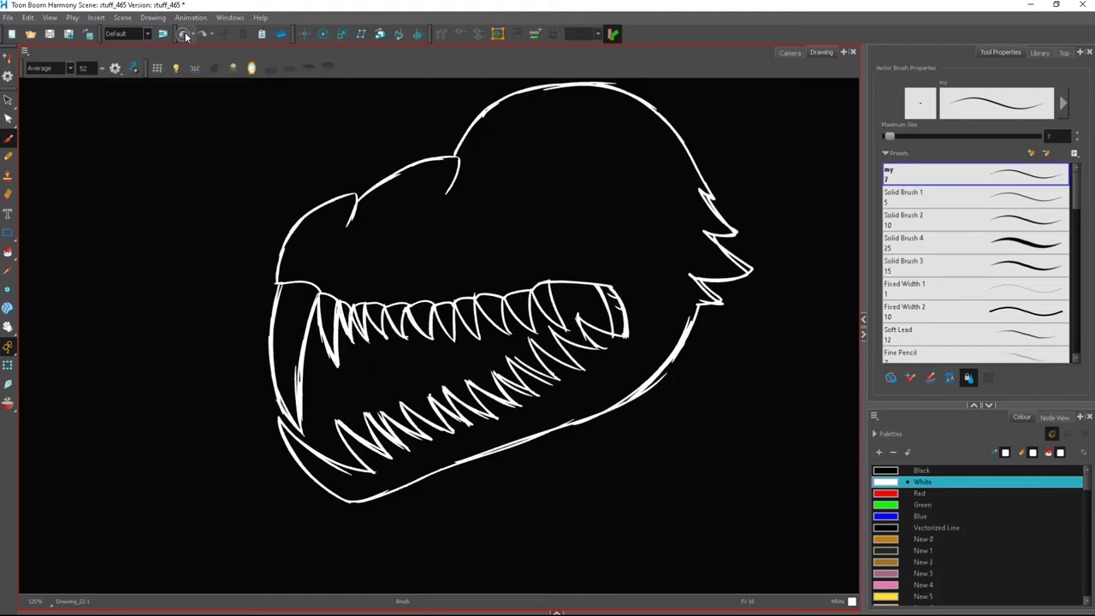
scroll(618, 282, "up", 4)
mouse_move(566, 272)
left_mouse_down()
mouse_move(573, 388)
mouse_move(599, 298)
left_mouse_up()
left_click(184, 35)
scroll(551, 446, "down", 6)
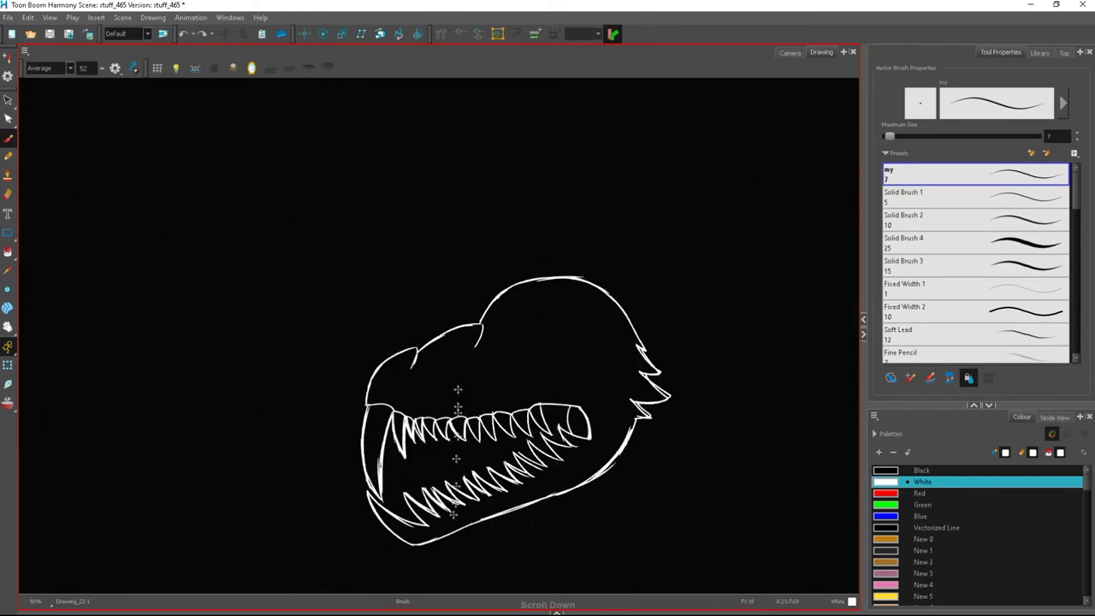
scroll(462, 346, "up", 3)
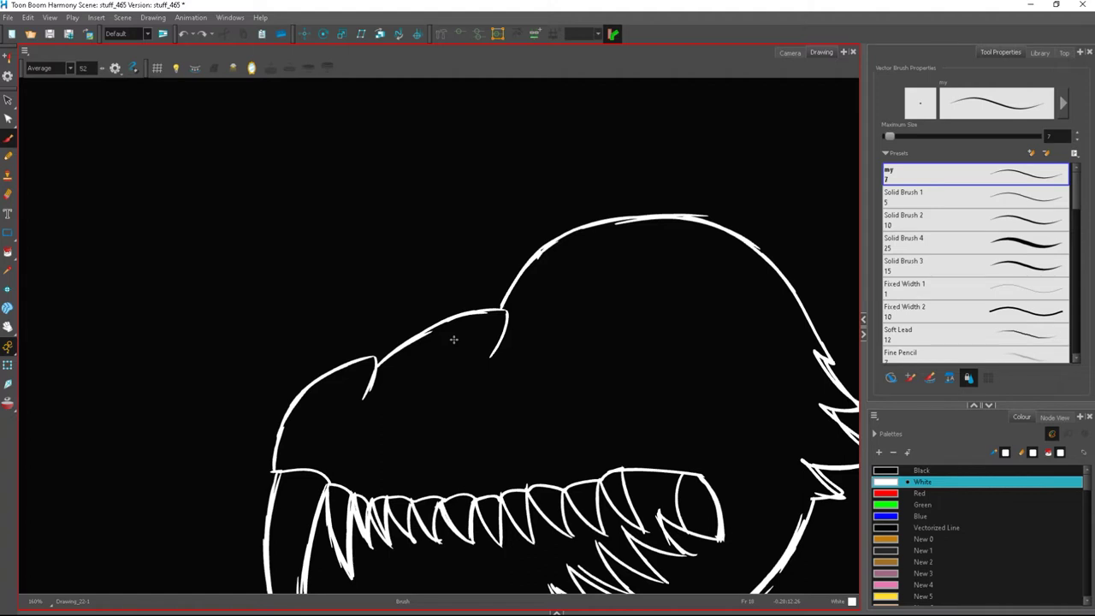
mouse_move(393, 372)
left_mouse_down()
mouse_move(462, 332)
mouse_move(390, 374)
left_mouse_up()
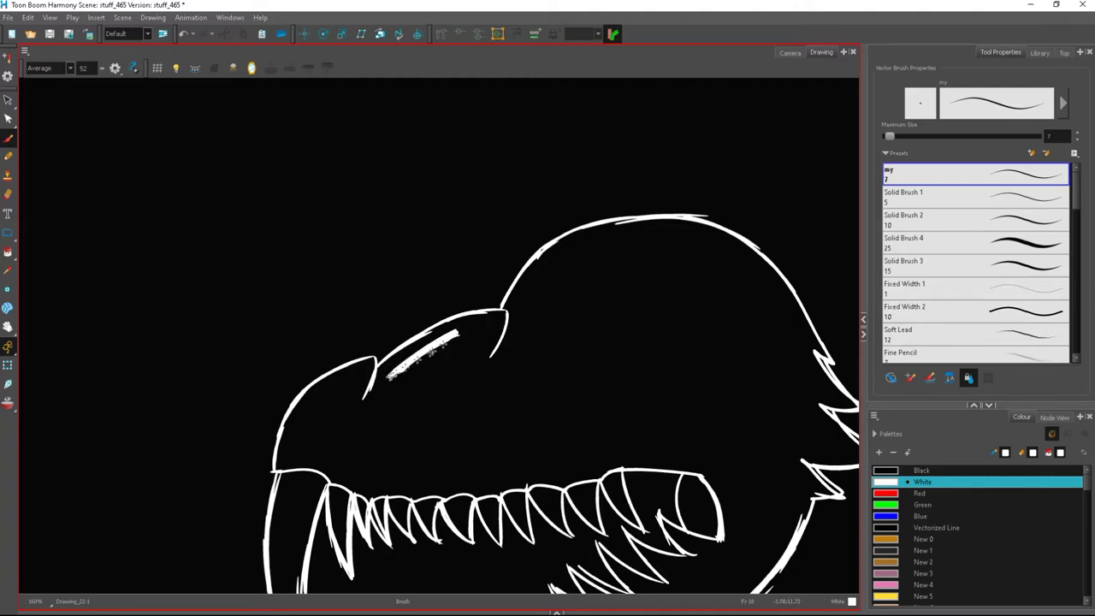
left_click(184, 35)
left_click(183, 34)
- Draw a large eye outline below the forehead, rounded at the front and pointed at the back
mouse_move(407, 357)
left_mouse_down()
mouse_move(549, 298)
mouse_move(587, 269)
mouse_move(711, 274)
left_mouse_up()
left_click(185, 35)
mouse_move(604, 262)
left_mouse_down()
mouse_move(720, 274)
mouse_move(592, 364)
mouse_move(522, 301)
left_mouse_up()
key("ctrl+z")
mouse_move(681, 326)
left_mouse_down()
mouse_move(517, 322)
mouse_move(721, 272)
left_mouse_up()
left_click(184, 34)
- Draw the brow lines above the eye and a short accent stroke beneath the ridge of the snout
left_click_drag(544, 274, 678, 244)
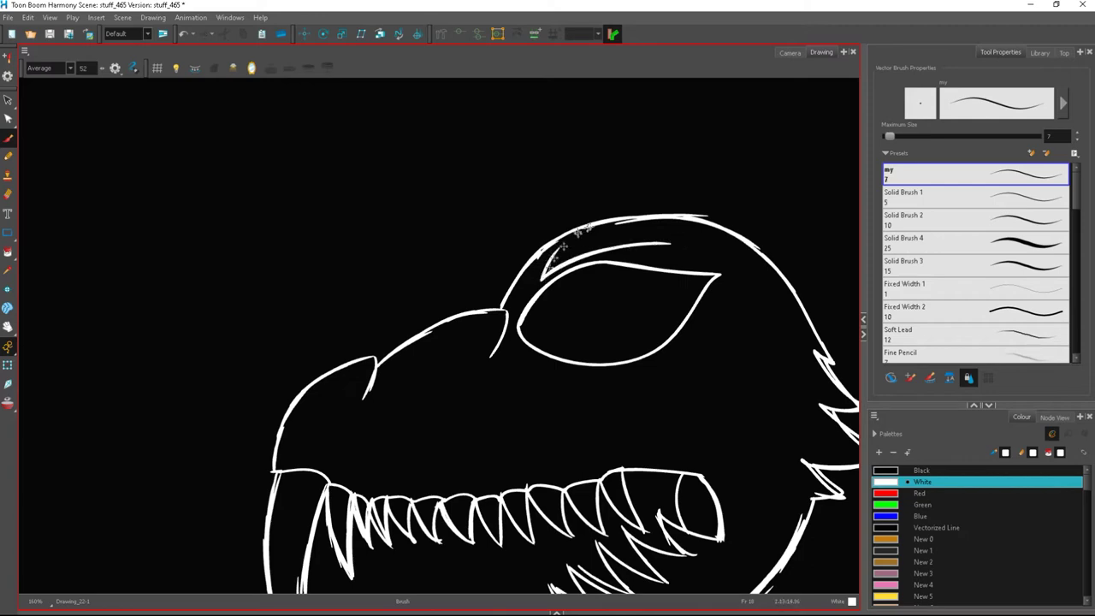
left_click_drag(547, 254, 699, 243)
scroll(544, 291, "up", 3)
scroll(544, 291, "up", 3)
scroll(342, 291, "up", 2)
left_click_drag(332, 301, 418, 248)
- Try drawing a long wavy tongue that runs between the tooth rows and curls out past the front fang
scroll(382, 351, "down", 3)
scroll(373, 356, "down", 2)
scroll(501, 526, "up", 3)
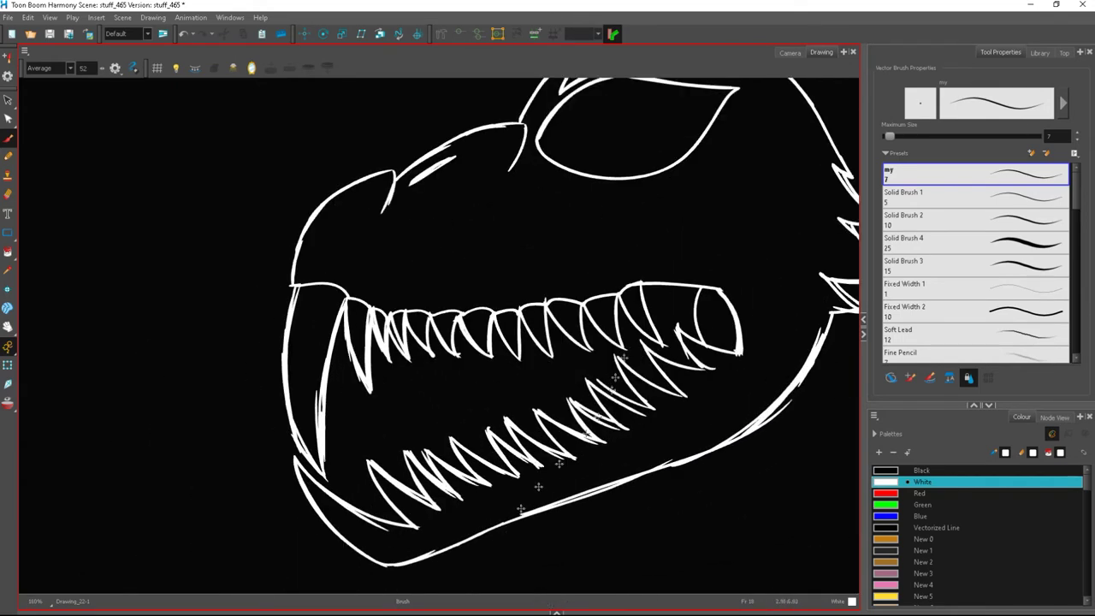
mouse_move(695, 321)
left_mouse_down()
mouse_move(592, 358)
mouse_move(331, 413)
left_mouse_up()
left_click_drag(291, 454, 178, 391)
left_click(182, 34)
left_click(184, 35)
mouse_move(618, 374)
left_mouse_down()
mouse_move(313, 394)
mouse_move(214, 300)
mouse_move(159, 281)
mouse_move(291, 441)
mouse_move(400, 451)
mouse_move(613, 405)
left_mouse_up()
scroll(306, 426, "up", 2)
left_click(10, 196)
mouse_move(282, 346)
left_mouse_down()
mouse_move(299, 371)
mouse_move(288, 430)
mouse_move(304, 443)
left_mouse_up()
left_click(8, 138)
mouse_move(264, 358)
left_mouse_down()
mouse_move(291, 440)
mouse_move(317, 454)
mouse_move(316, 388)
left_mouse_up()
scroll(317, 411, "down", 3)
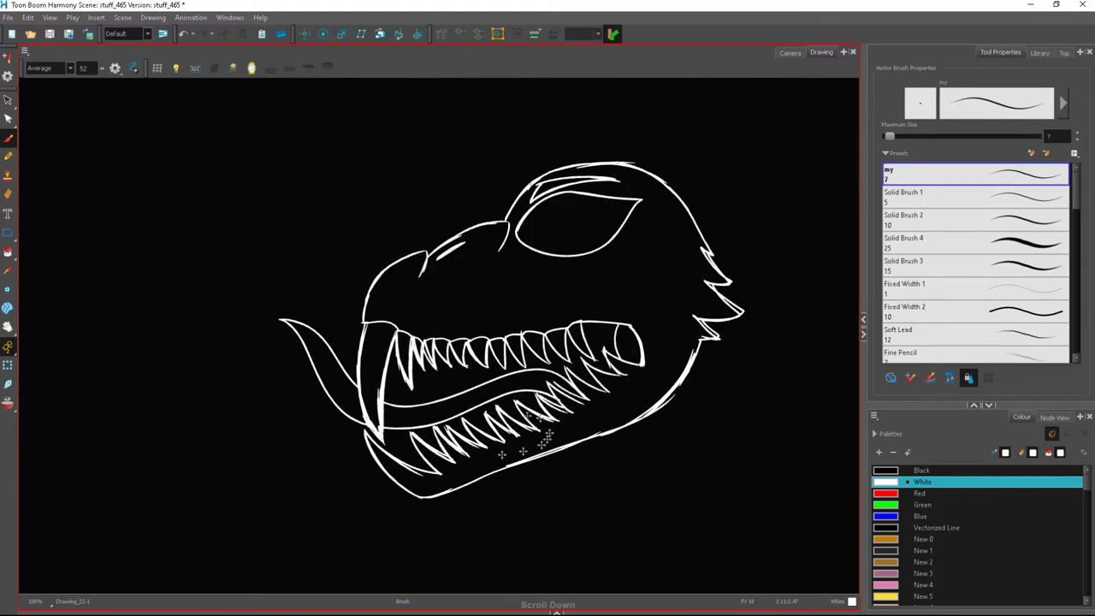
scroll(342, 368, "up", 2)
scroll(593, 389, "down", 5)
scroll(593, 389, "up", 2)
left_click(183, 34)
left_click(183, 35)
left_click(183, 34)
left_click(183, 34)
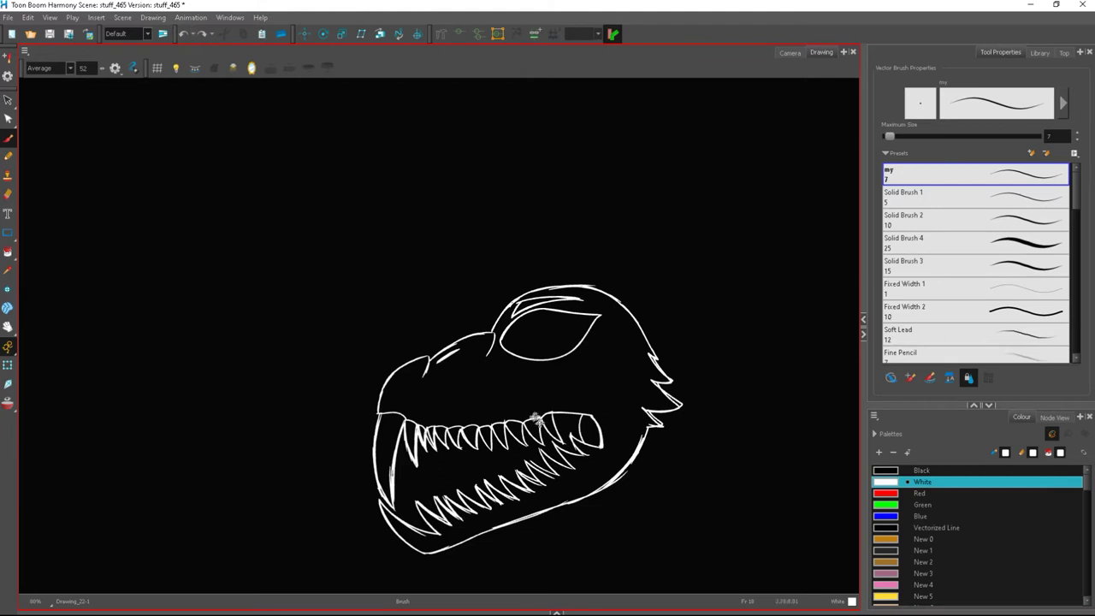
scroll(599, 300, "up", 1)
scroll(606, 302, "down", 2)
mouse_move(607, 301)
left_mouse_down()
mouse_move(465, 430)
mouse_move(457, 371)
mouse_move(504, 318)
mouse_move(513, 184)
mouse_move(460, 235)
mouse_move(464, 130)
left_mouse_up()
scroll(603, 318, "up", 1)
mouse_move(441, 190)
left_mouse_down()
mouse_move(569, 169)
mouse_move(531, 391)
left_mouse_up()
left_click(183, 34)
left_click(183, 34)
left_click(183, 34)
mouse_move(460, 255)
left_mouse_down()
mouse_move(479, 168)
mouse_move(522, 174)
left_mouse_up()
left_click_drag(479, 137, 546, 154)
mouse_move(537, 142)
left_mouse_down()
mouse_move(558, 197)
mouse_move(581, 125)
left_mouse_up()
left_click_drag(575, 174, 571, 106)
mouse_move(575, 106)
left_mouse_down()
mouse_move(617, 176)
mouse_move(682, 154)
mouse_move(715, 165)
mouse_move(616, 230)
left_mouse_up()
scroll(574, 334, "down", 1)
scroll(526, 445, "up", 1)
left_click(7, 100)
mouse_move(745, 154)
left_mouse_down()
mouse_move(702, 90)
mouse_move(674, 368)
left_mouse_up()
right_click(551, 253)
left_click(606, 267)
- Try drawing a tall S-curved horn with a pointed tip rising from the top of the head
left_click(8, 137)
mouse_move(427, 421)
left_mouse_down()
mouse_move(440, 317)
mouse_move(505, 256)
left_mouse_up()
left_click_drag(503, 297, 463, 350)
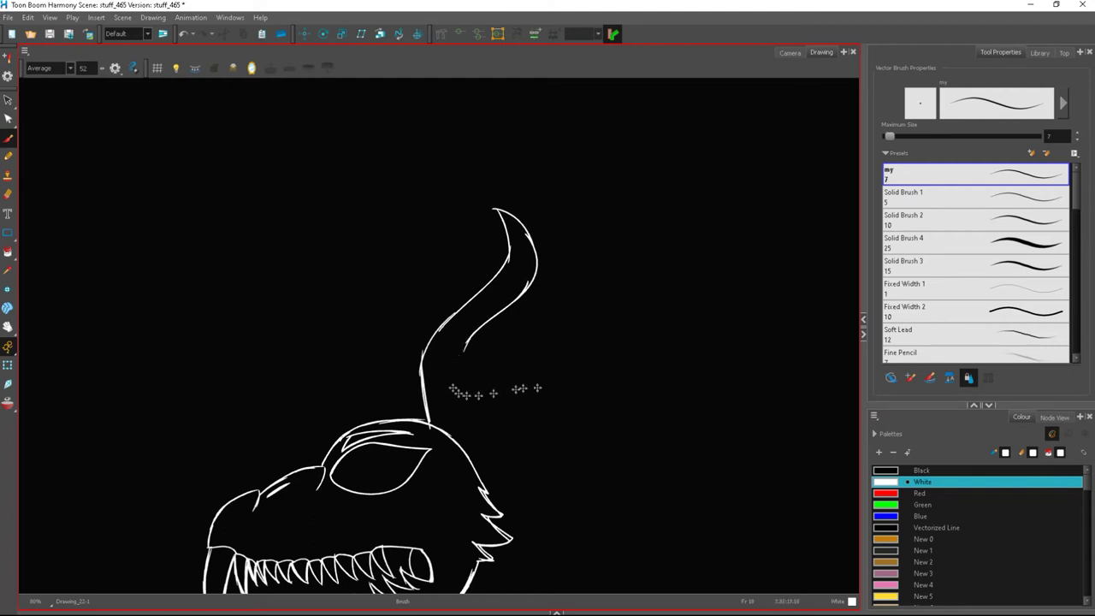
left_click(185, 39)
left_click(185, 39)
left_click(185, 39)
- Draw two long wavy horns sweeping back from the top of the head, each ending in a large curl
scroll(519, 402, "down", 2)
scroll(462, 479, "up", 2)
mouse_move(435, 335)
left_mouse_down()
mouse_move(496, 241)
mouse_move(547, 224)
mouse_move(700, 299)
mouse_move(692, 186)
mouse_move(726, 186)
mouse_move(721, 213)
mouse_move(691, 235)
mouse_move(731, 183)
mouse_move(841, 281)
mouse_move(821, 204)
mouse_move(833, 207)
mouse_move(681, 415)
left_mouse_up()
mouse_move(785, 370)
left_mouse_down()
mouse_move(697, 386)
mouse_move(475, 317)
left_mouse_up()
scroll(373, 432, "down", 3)
scroll(612, 477, "up", 2)
left_click_drag(309, 346, 425, 355)
left_click_drag(394, 308, 642, 435)
mouse_move(552, 468)
left_mouse_down()
mouse_move(696, 301)
mouse_move(635, 396)
mouse_move(642, 404)
mouse_move(496, 406)
mouse_move(429, 332)
left_mouse_up()
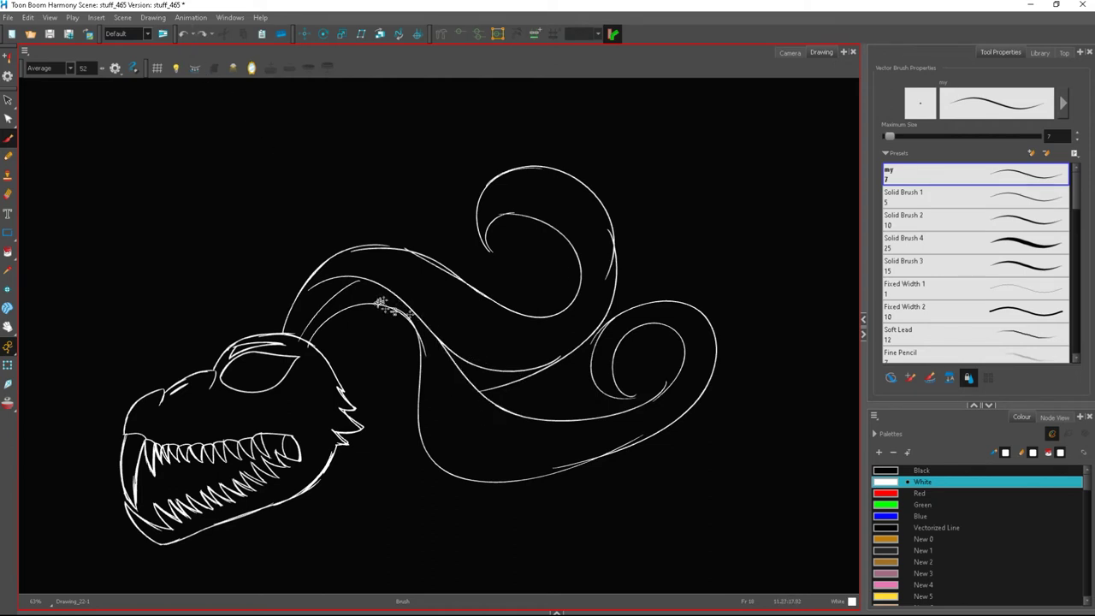
- Draw a third, smaller curled horn branching upward from the upper edge of the first wavy horn
scroll(681, 380, "down", 3)
scroll(538, 324, "up", 2)
scroll(508, 306, "up", 1)
mouse_move(469, 248)
left_mouse_down()
mouse_move(531, 175)
mouse_move(570, 207)
mouse_move(569, 257)
left_mouse_up()
key("ctrl+z")
scroll(563, 420, "down", 2)
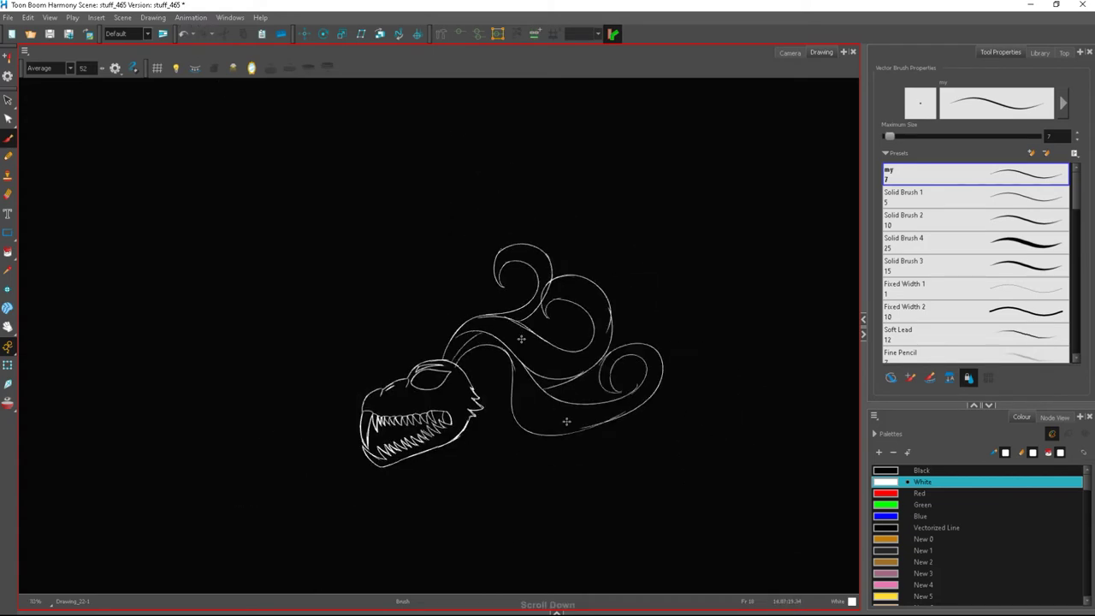
scroll(641, 451, "up", 5)
scroll(628, 420, "up", 7)
left_click_drag(618, 411, 556, 530)
left_click(183, 35)
scroll(661, 266, "down", 5)
scroll(633, 272, "down", 2)
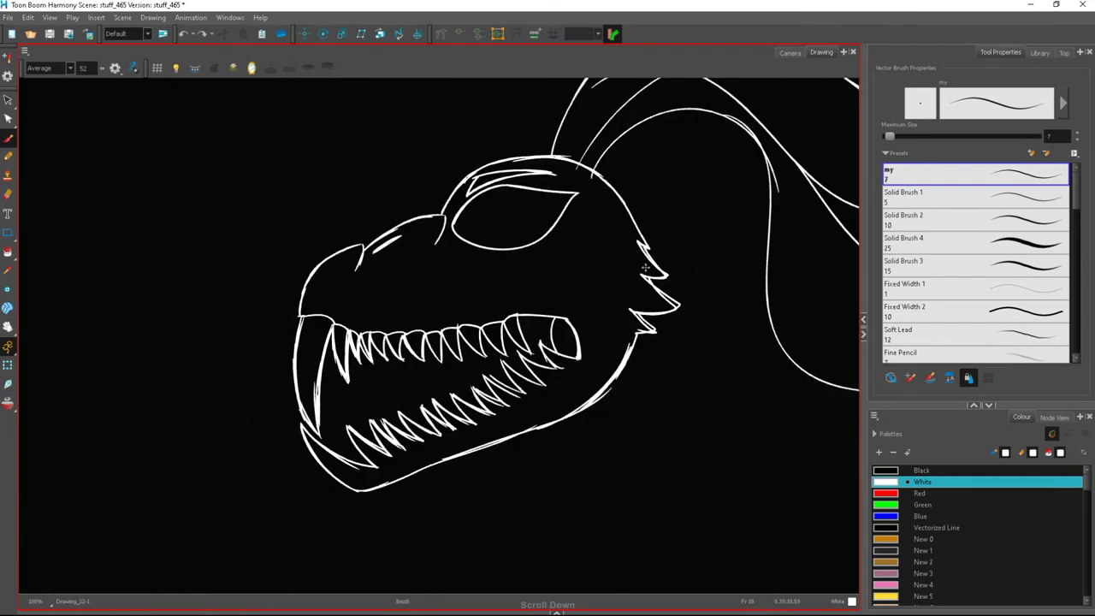
- Draw a small cluster of pointed spikes beneath the chin, along the front of the lower jaw
scroll(407, 482, "up", 5)
mouse_move(318, 494)
left_mouse_down()
mouse_move(349, 512)
mouse_move(437, 503)
mouse_move(375, 488)
left_mouse_up()
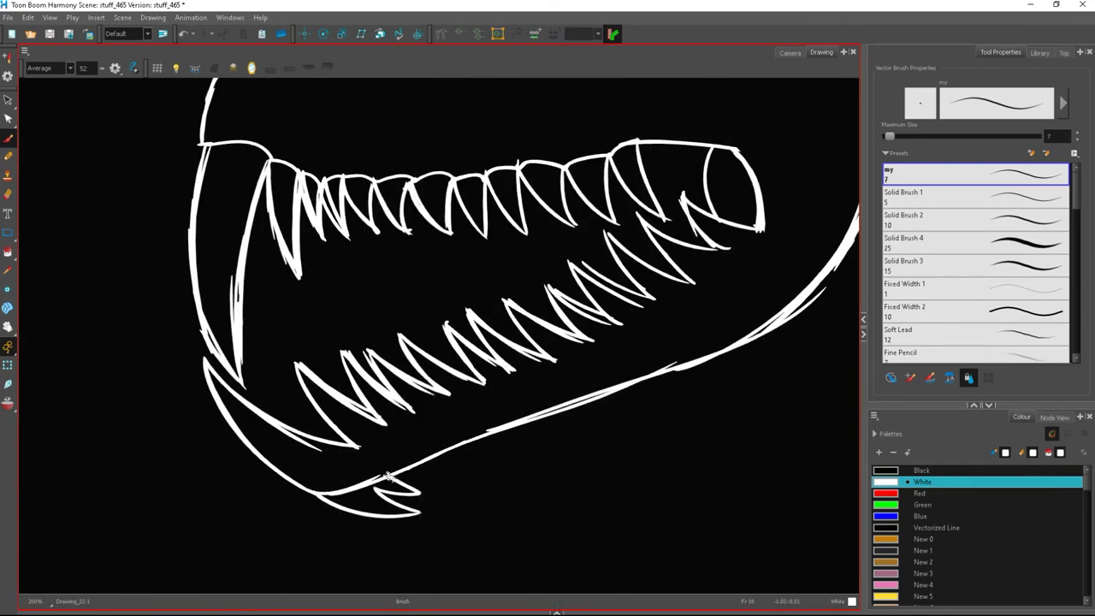
scroll(403, 466, "down", 3)
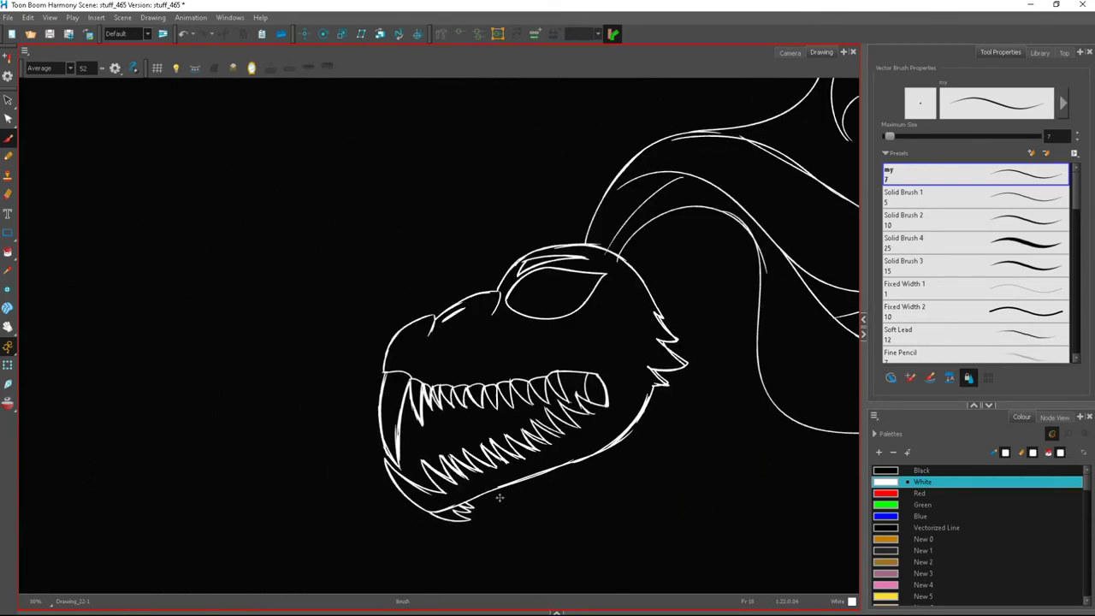
- Draw two small backward-pointing spikes on the snout ridge, one above the nose and one in front of the brow
scroll(451, 310, "up", 5)
left_click_drag(272, 381, 346, 306)
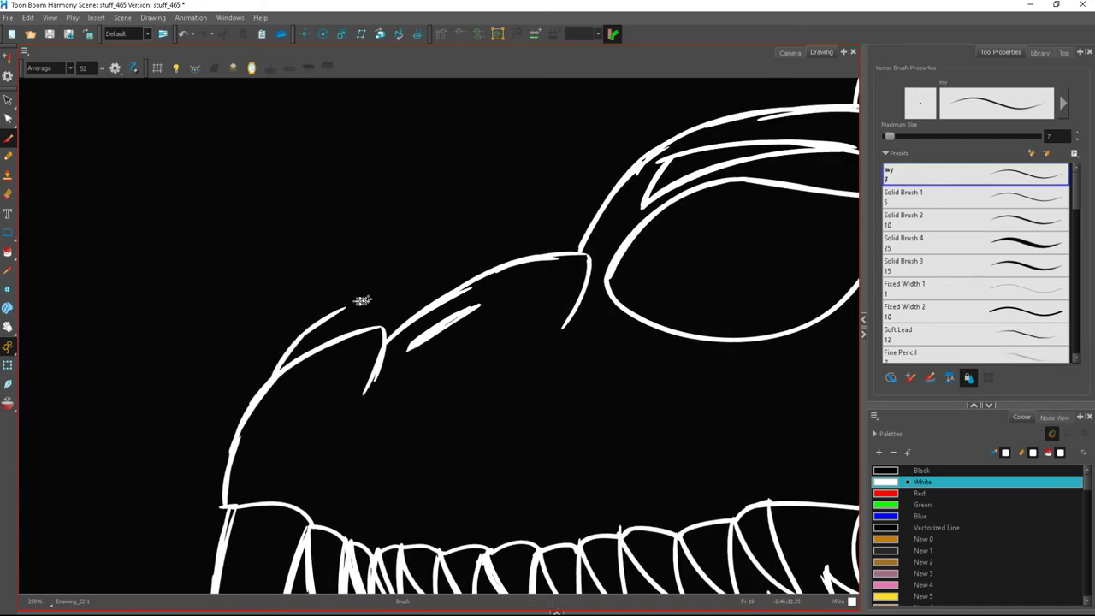
mouse_move(455, 289)
left_mouse_down()
mouse_move(491, 244)
mouse_move(536, 221)
left_mouse_up()
scroll(532, 221, "down", 5)
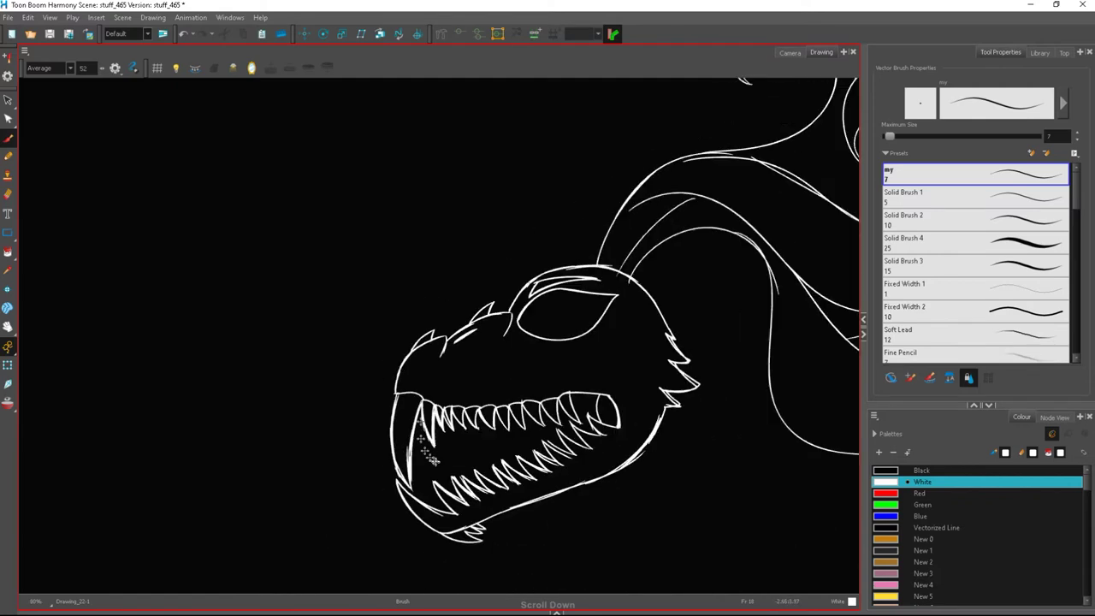
- Paint a slanted slit pupil in Red inside the front part of the eye
scroll(674, 443, "up", 2)
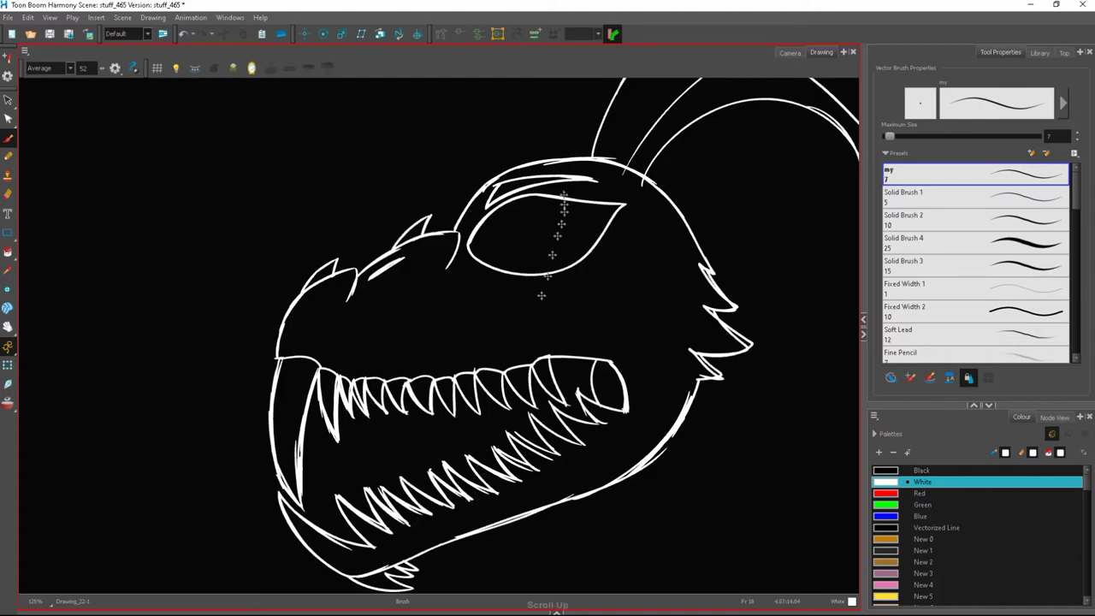
scroll(565, 196, "up", 3)
left_click(892, 494)
mouse_move(471, 301)
left_mouse_down()
mouse_move(488, 289)
mouse_move(422, 273)
left_mouse_up()
key("ctrl+z")
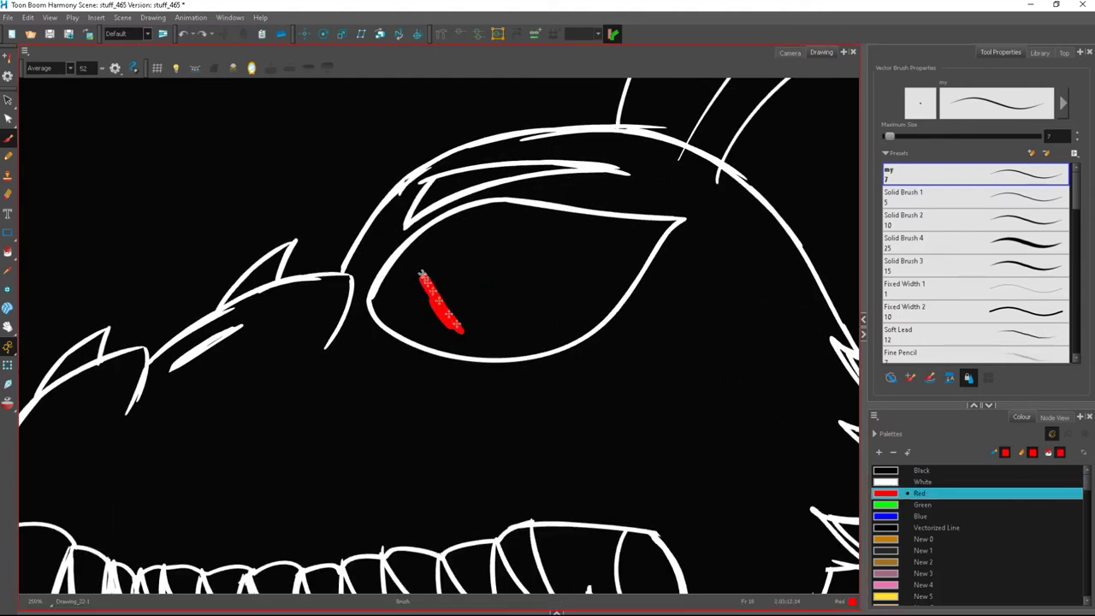
left_click_drag(464, 336, 425, 282)
scroll(468, 334, "down", 5)
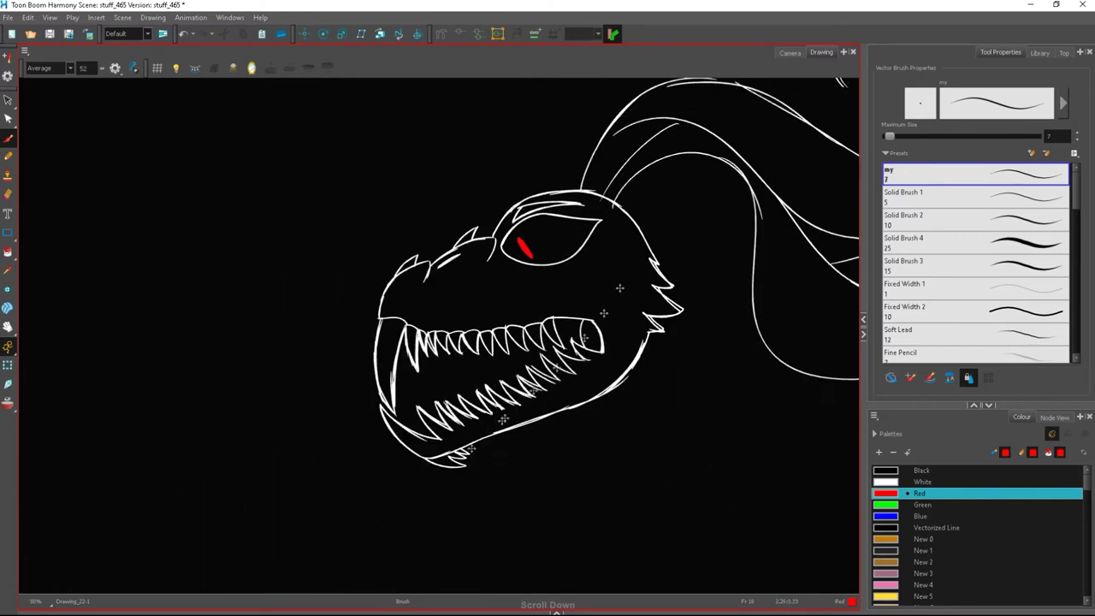
scroll(361, 445, "up", 4)
left_click_drag(368, 446, 363, 397)
scroll(446, 381, "down", 3)
scroll(536, 261, "up", 3)
- Try drawing three White lines across the cheek behind and below the eye
left_click(950, 482)
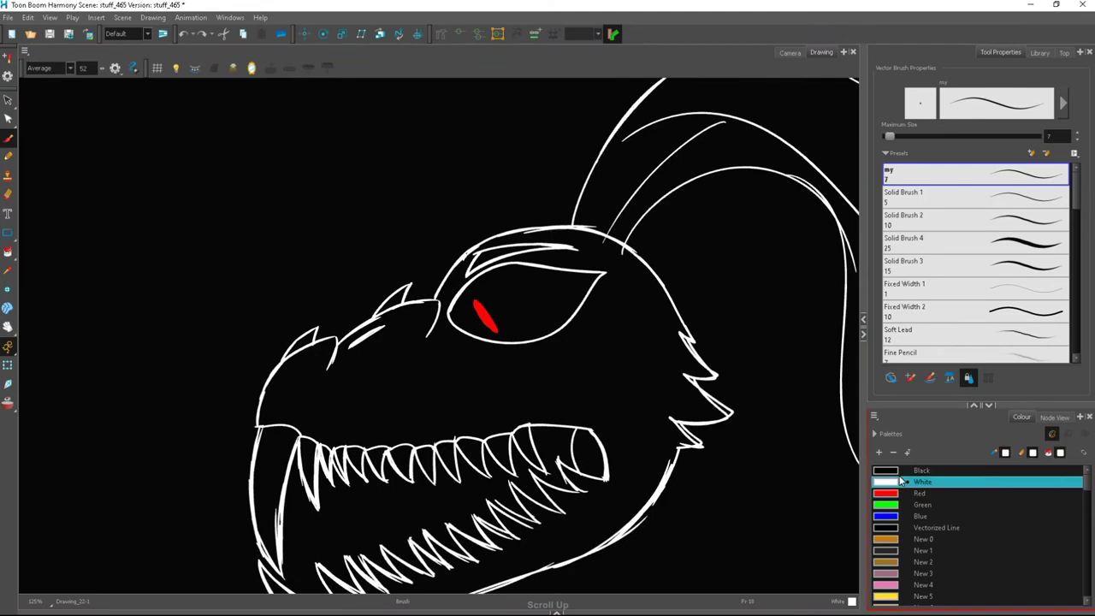
scroll(622, 325, "up", 2)
left_click_drag(647, 335, 668, 333)
mouse_move(552, 347)
left_mouse_down()
mouse_move(565, 368)
mouse_move(666, 377)
left_mouse_up()
left_click_drag(531, 389, 675, 418)
left_click(184, 35)
left_click(184, 35)
left_click(184, 35)
- Try drawing short curved White creases around the rear lower edge of the eye
left_click_drag(592, 276, 625, 309)
left_click_drag(556, 330, 604, 360)
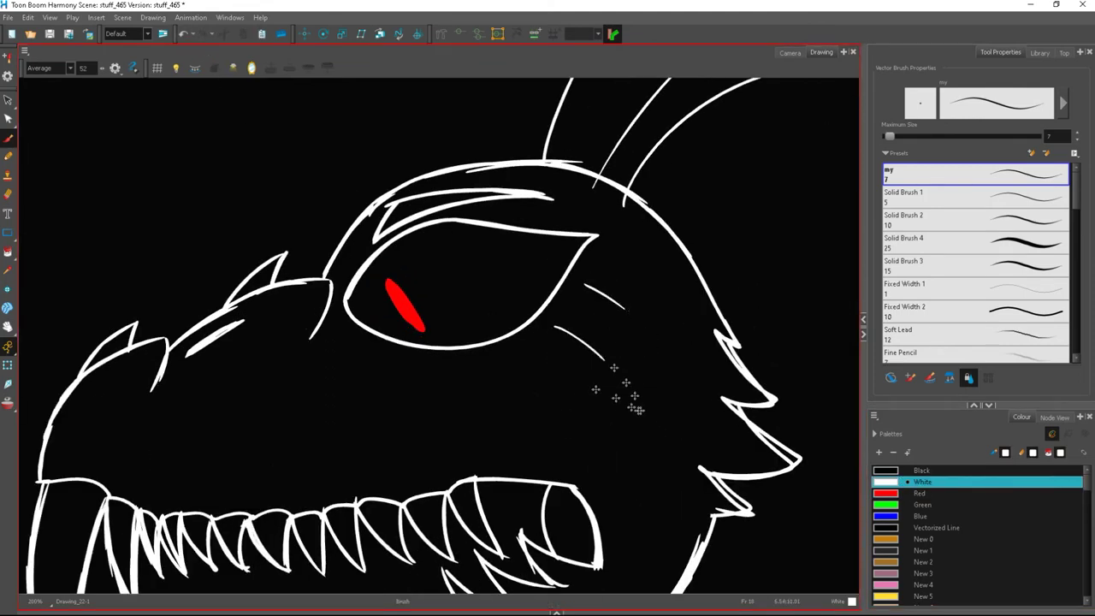
left_click_drag(497, 353, 548, 387)
scroll(673, 310, "down", 2)
scroll(720, 359, "up", 2)
left_click(185, 35)
left_click(185, 34)
left_click(185, 34)
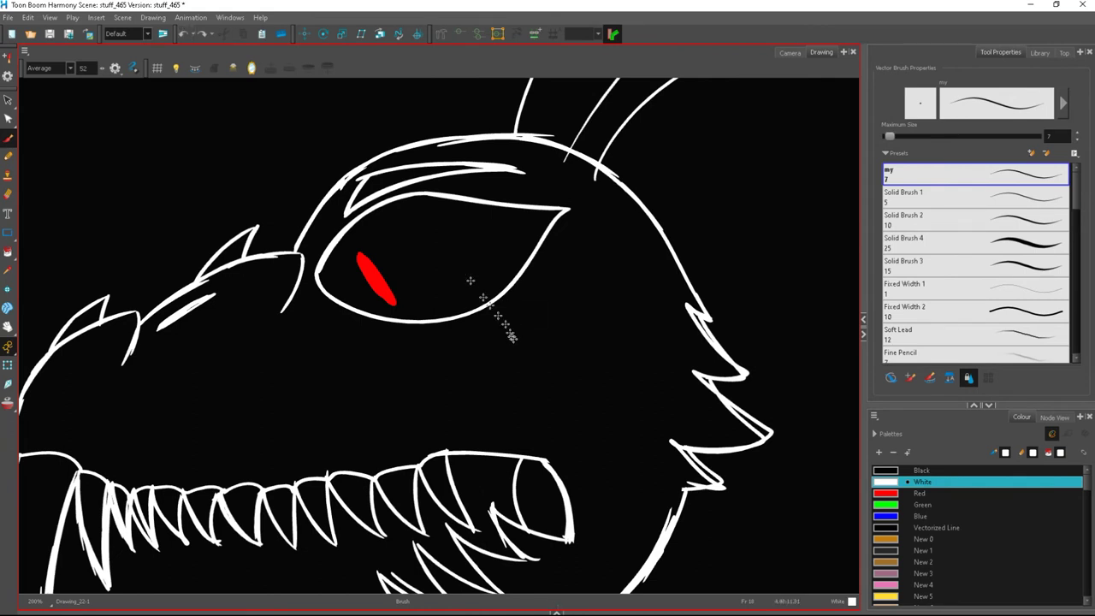
- Try drawing a white zigzag scar across the eye and recolouring it Red
mouse_move(437, 175)
left_mouse_down()
mouse_move(429, 346)
mouse_move(467, 387)
left_mouse_up()
left_click(187, 35)
mouse_move(448, 330)
left_mouse_down()
mouse_move(424, 270)
mouse_move(454, 224)
mouse_move(424, 155)
left_mouse_up()
left_click(906, 494)
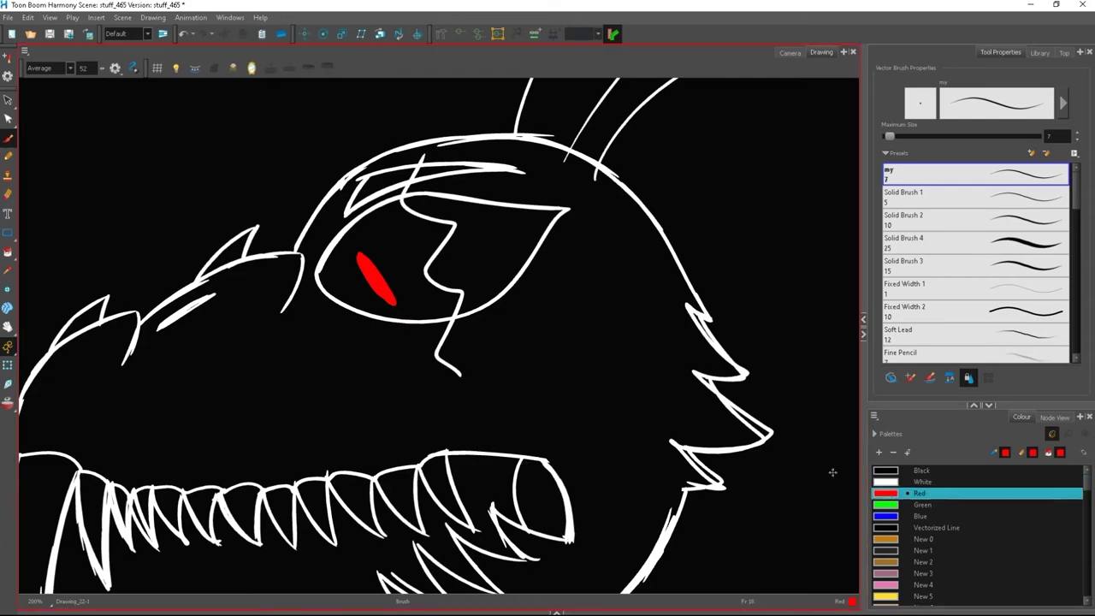
left_click(8, 257)
left_click(452, 289)
scroll(489, 228, "up", 2)
scroll(489, 228, "down", 1)
left_click(183, 34)
left_click(183, 33)
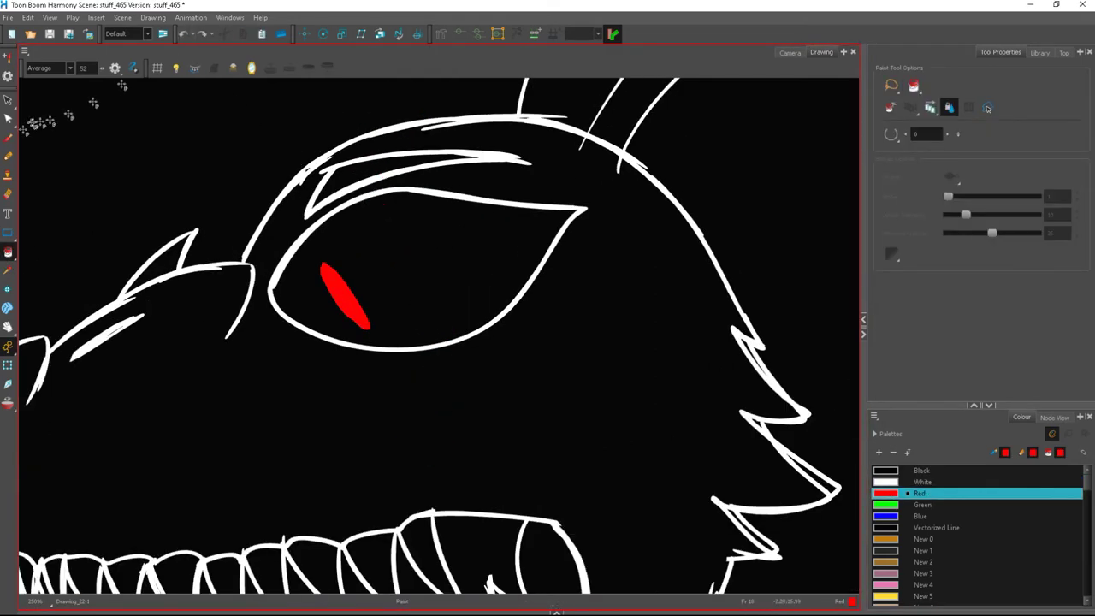
- Draw a Red zigzag scar outline of two parallel lines from the eye's lower edge toward the mouth corner
left_click(7, 137)
scroll(449, 121, "up", 3)
scroll(541, 335, "down", 3)
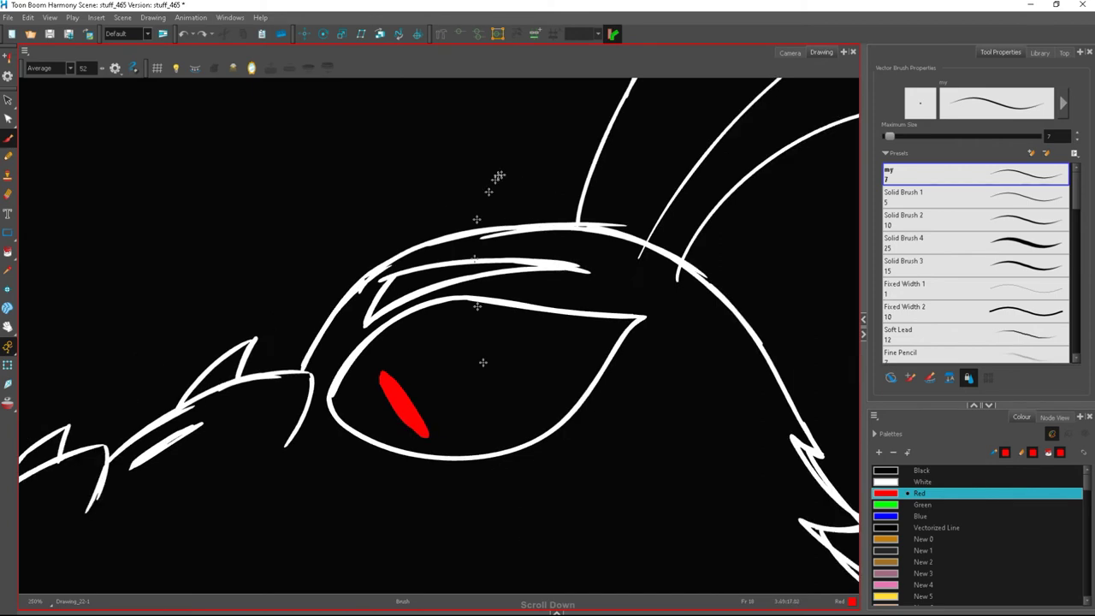
scroll(500, 468, "up", 2)
mouse_move(596, 484)
left_mouse_down()
mouse_move(564, 429)
mouse_move(464, 346)
mouse_move(466, 298)
left_mouse_up()
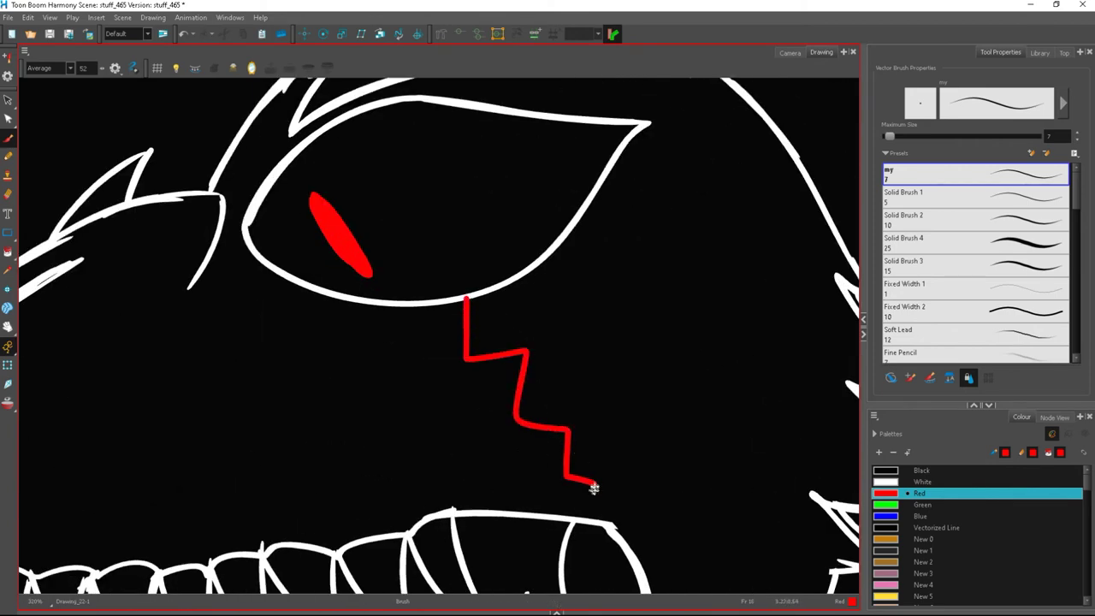
mouse_move(558, 471)
left_mouse_down()
mouse_move(504, 432)
mouse_move(511, 371)
mouse_move(450, 364)
mouse_move(453, 297)
left_mouse_up()
- Continue the red scar above the eye with short filled marks between the eye, brow and forehead outline
scroll(453, 178, "down", 1)
scroll(469, 244, "up", 2)
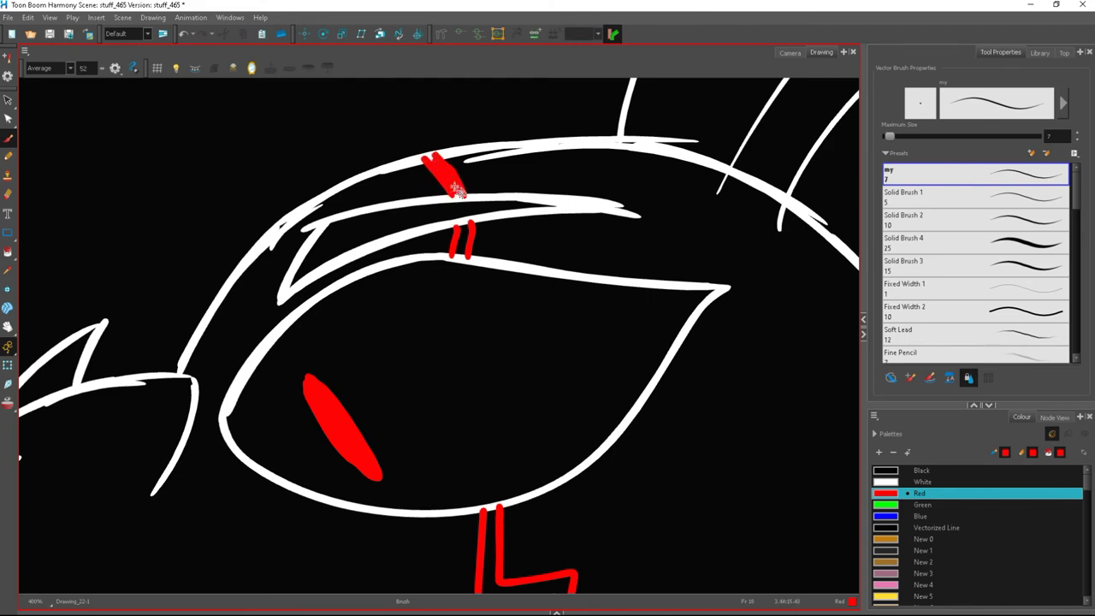
scroll(440, 122, "down", 3)
scroll(440, 122, "up", 1)
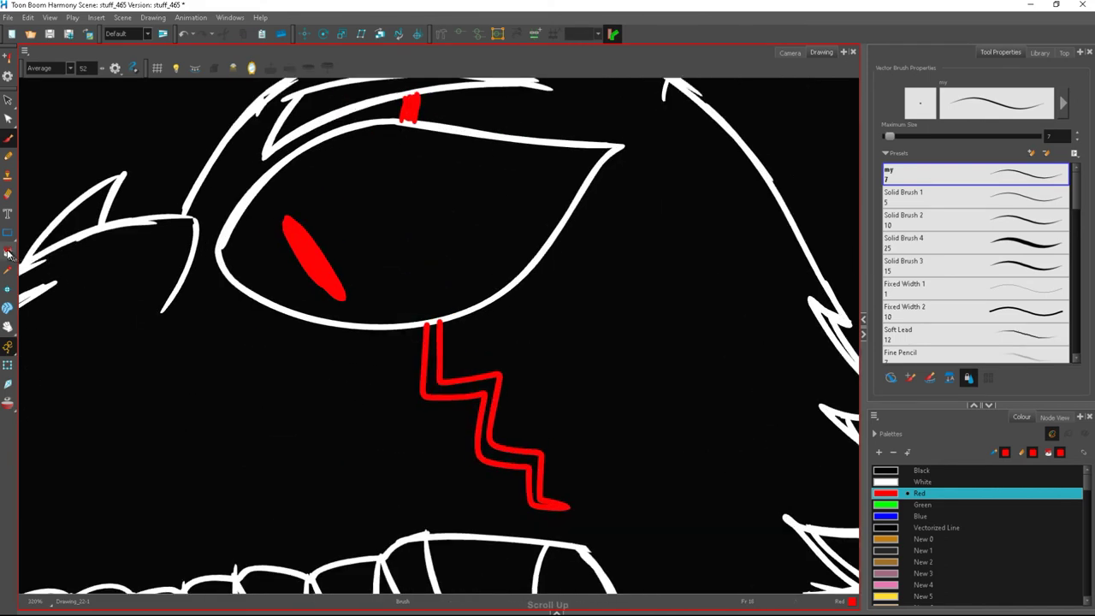
- Fill the inside of the zigzag scar below the eye with Red
key("alt+i")
left_click(435, 366)
scroll(506, 367, "up", 1)
scroll(488, 344, "up", 2)
- Retrace the eye, brow and forehead outlines in White over the overlapping ends of the red scar marks
key("alt+b")
left_click(923, 482)
scroll(455, 463, "up", 3)
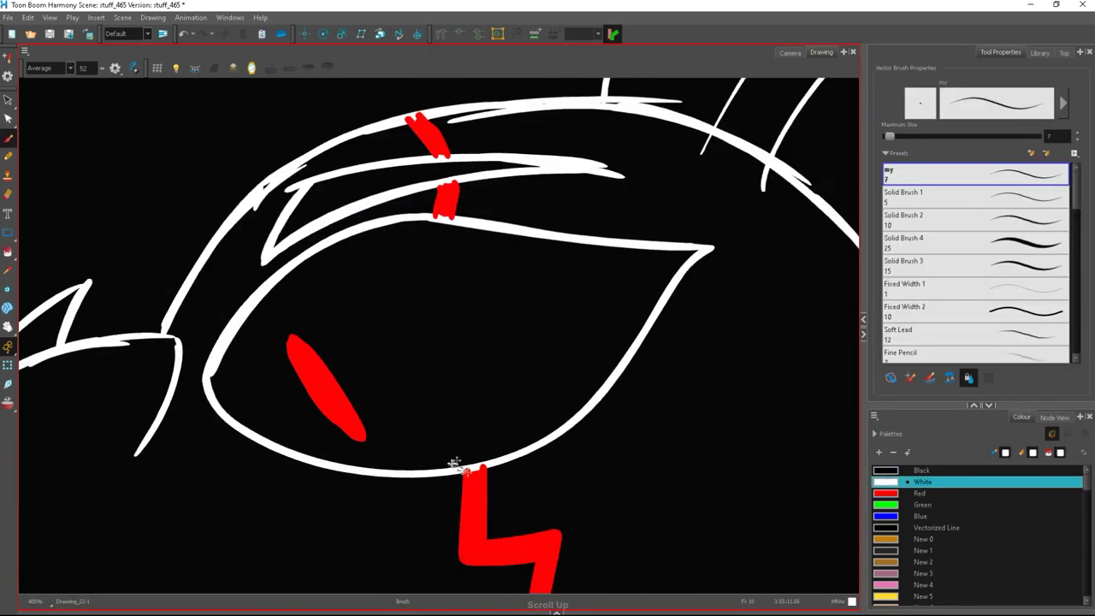
scroll(496, 482, "down", 1)
scroll(431, 84, "up", 2)
left_click_drag(404, 205, 484, 213)
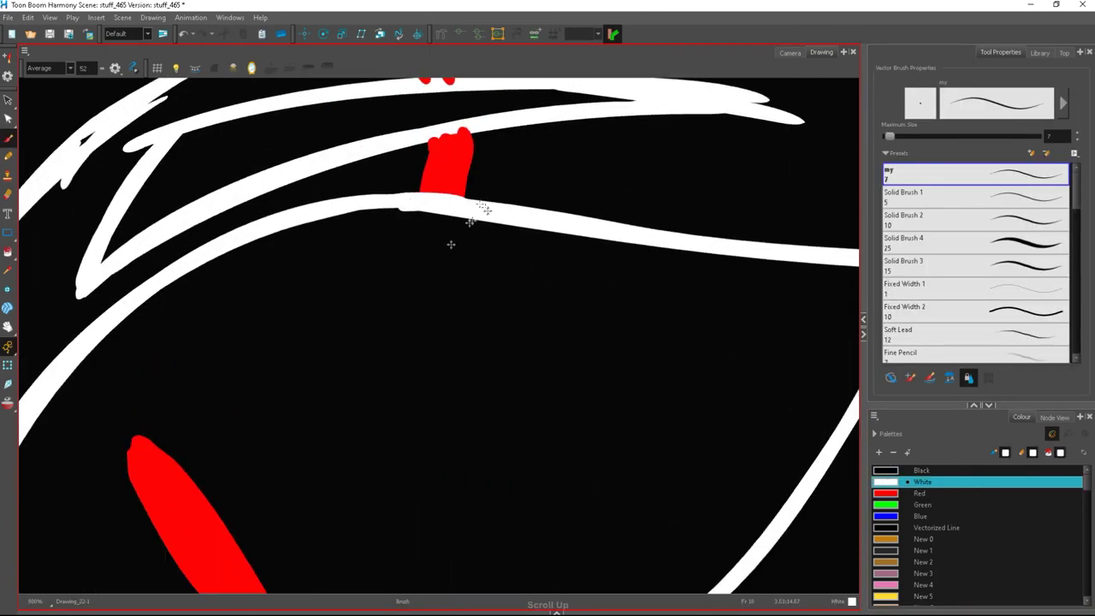
scroll(441, 227, "down", 1)
scroll(469, 112, "up", 1)
left_click_drag(404, 175, 464, 163)
scroll(414, 151, "up", 1)
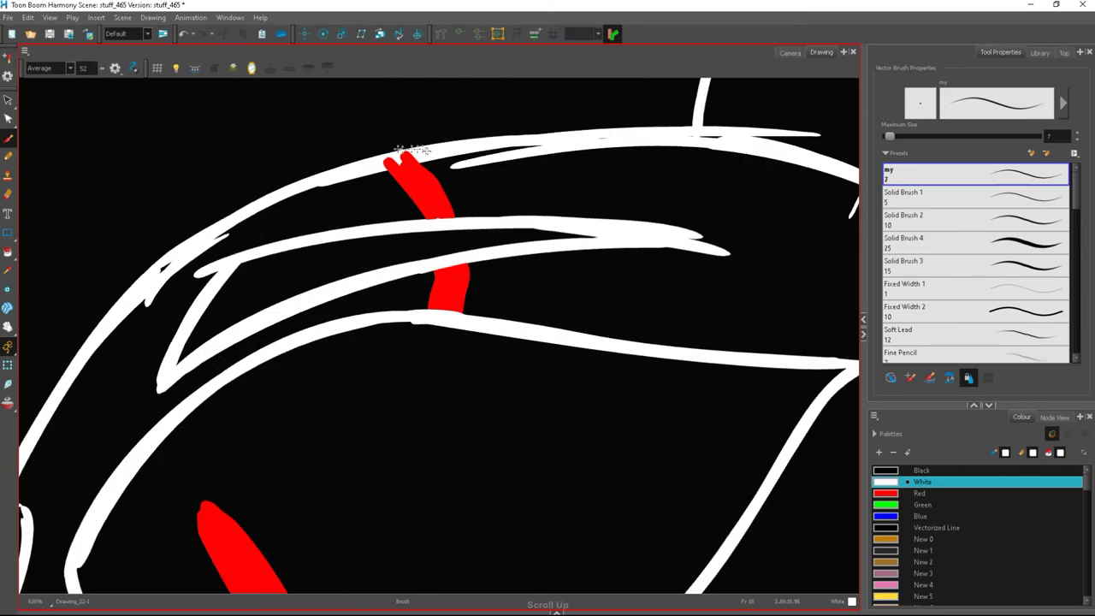
scroll(410, 155, "down", 10)
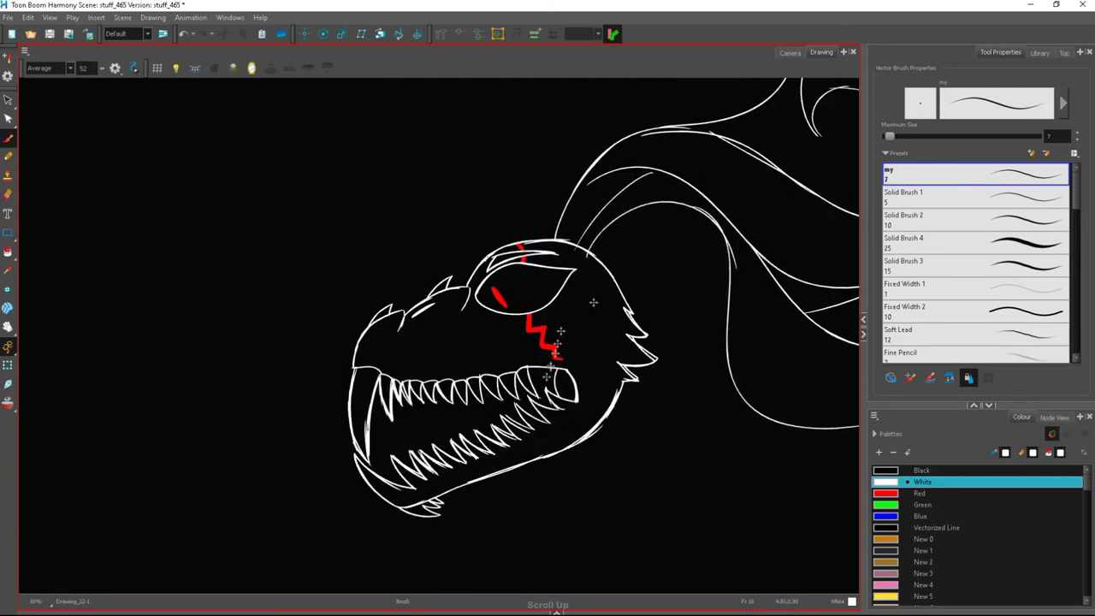
- Add curved pointed spikes along the three curled horns and small inner spirals inside the upper two curls
scroll(530, 457, "up", 2)
scroll(411, 404, "down", 5)
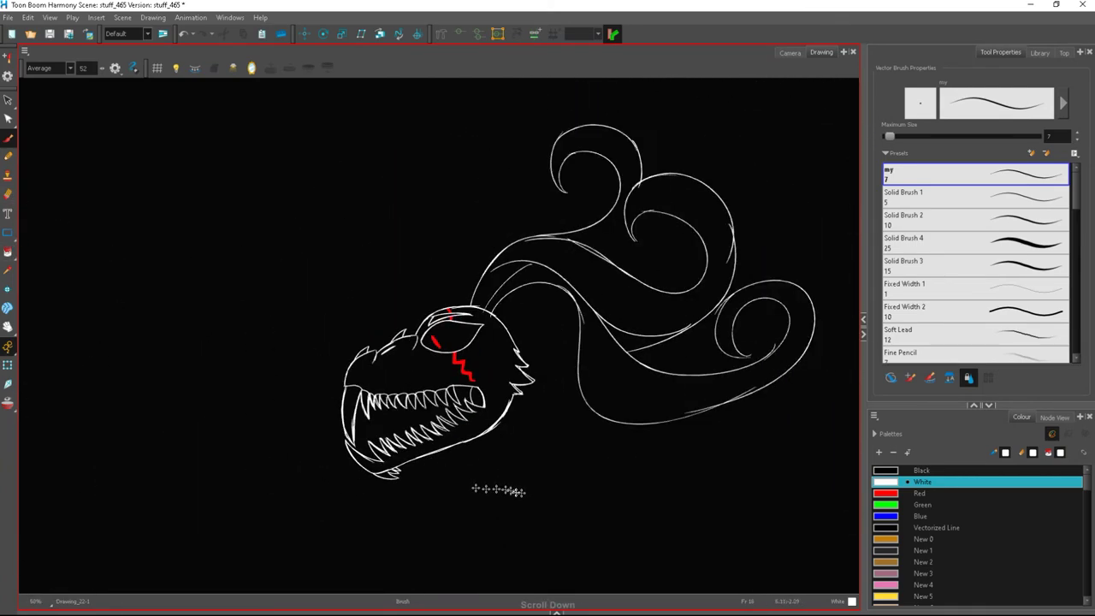
scroll(499, 487, "up", 1)
mouse_move(715, 253)
left_mouse_down()
mouse_move(713, 299)
mouse_move(793, 346)
left_mouse_up()
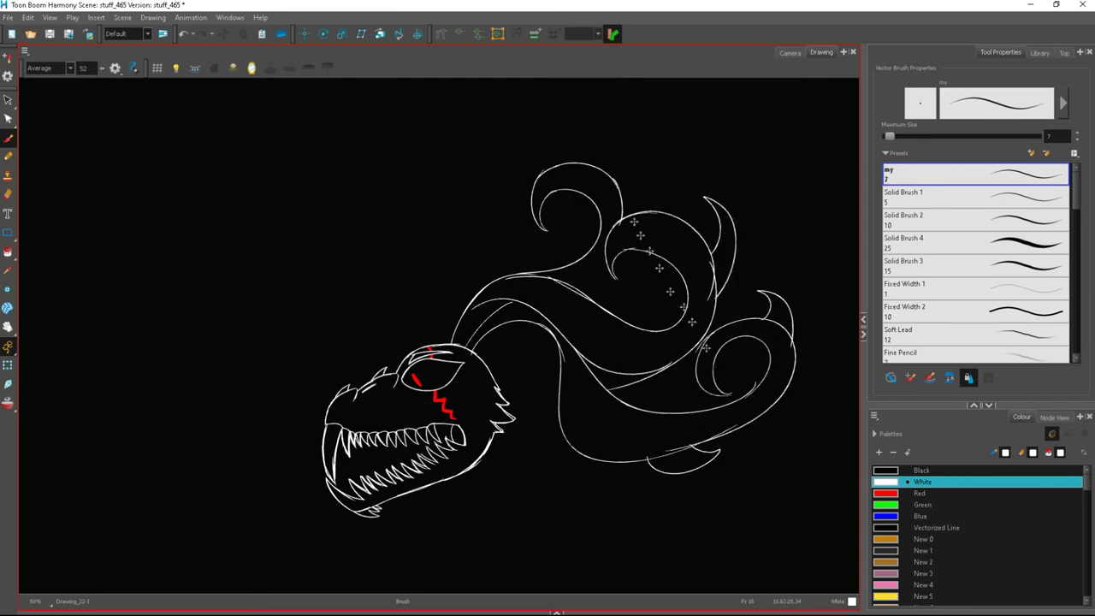
left_click_drag(630, 199, 631, 204)
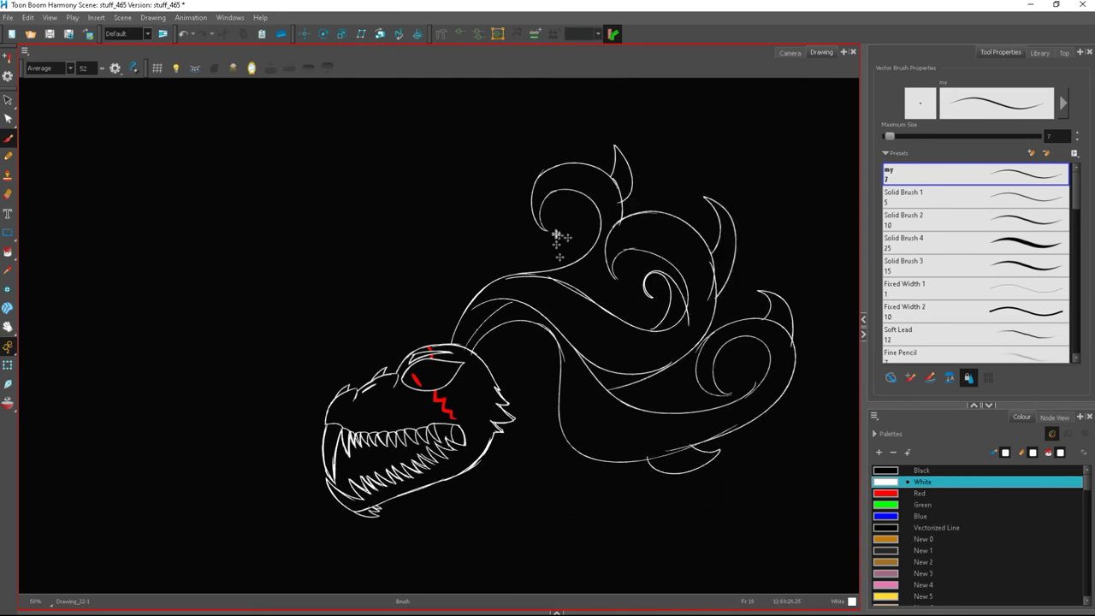
scroll(650, 432, "up", 1)
left_click_drag(618, 427, 659, 426)
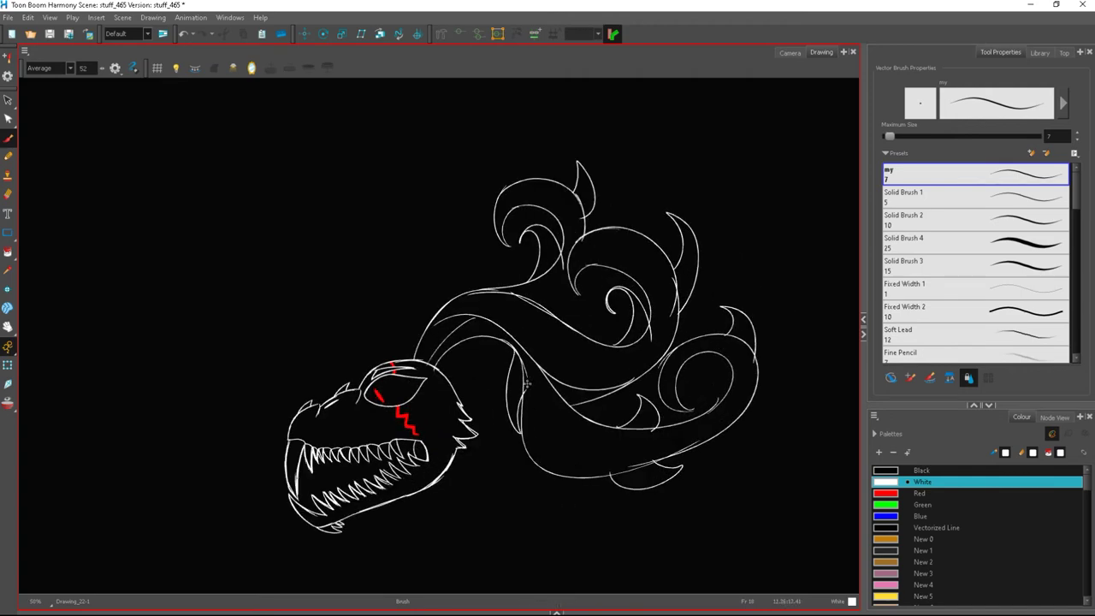
- Try adding curved inner lines beside the spikes at the back of the head
scroll(349, 522, "up", 6)
scroll(582, 295, "down", 1)
scroll(634, 262, "up", 1)
left_click_drag(618, 302, 578, 234)
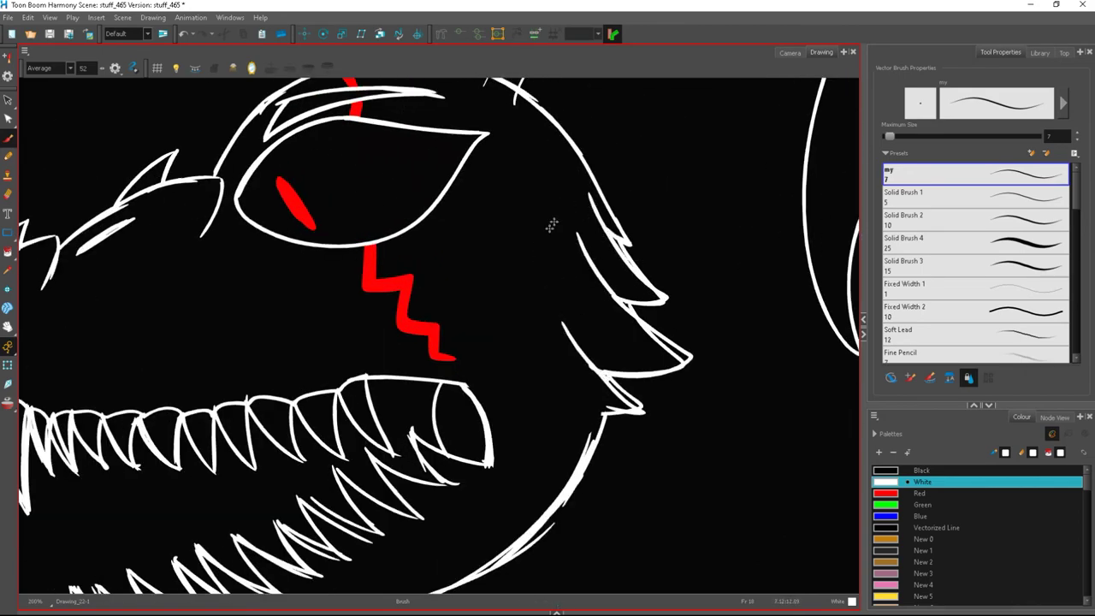
scroll(609, 376, "down", 2)
scroll(609, 377, "up", 1)
scroll(604, 415, "down", 2)
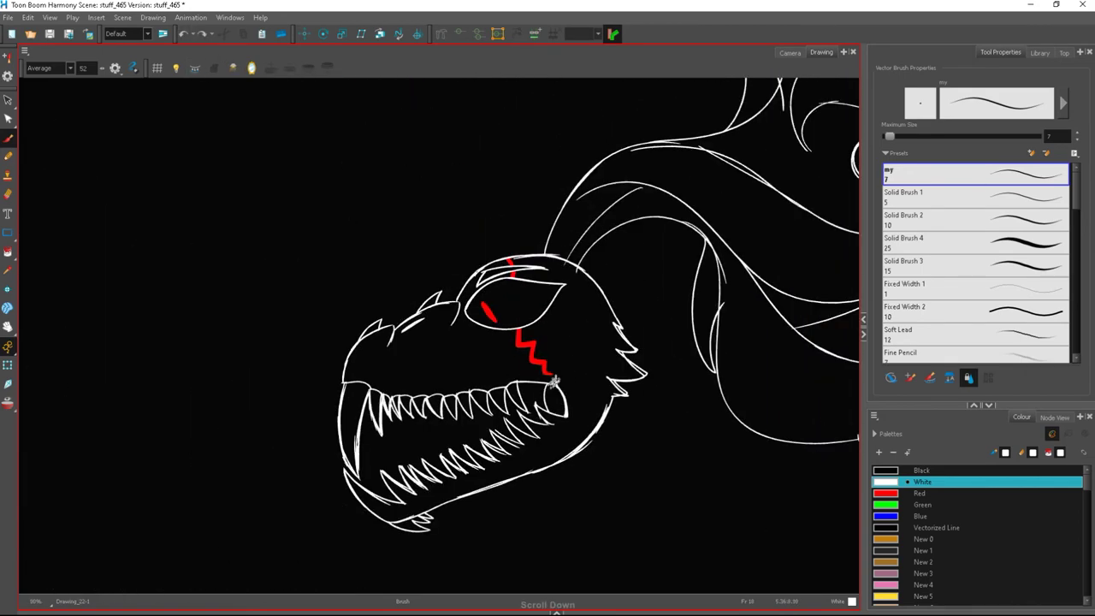
- Draw a short curved crease beneath the front of the eye
scroll(582, 385, "up", 3)
left_click_drag(426, 291, 569, 286)
key("ctrl+z")
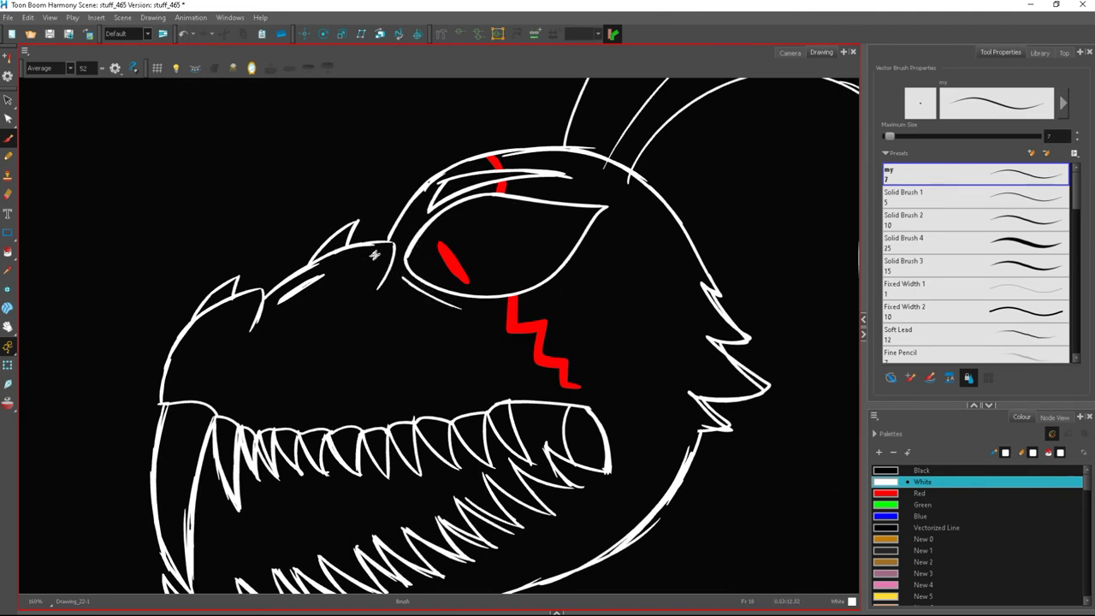
- Try adding contour lines along the snout, behind the nose and above the upper teeth
mouse_move(358, 286)
left_mouse_down()
mouse_move(298, 330)
mouse_move(262, 412)
mouse_move(247, 298)
mouse_move(178, 349)
mouse_move(244, 309)
mouse_move(177, 371)
left_mouse_up()
left_click_drag(230, 340, 187, 392)
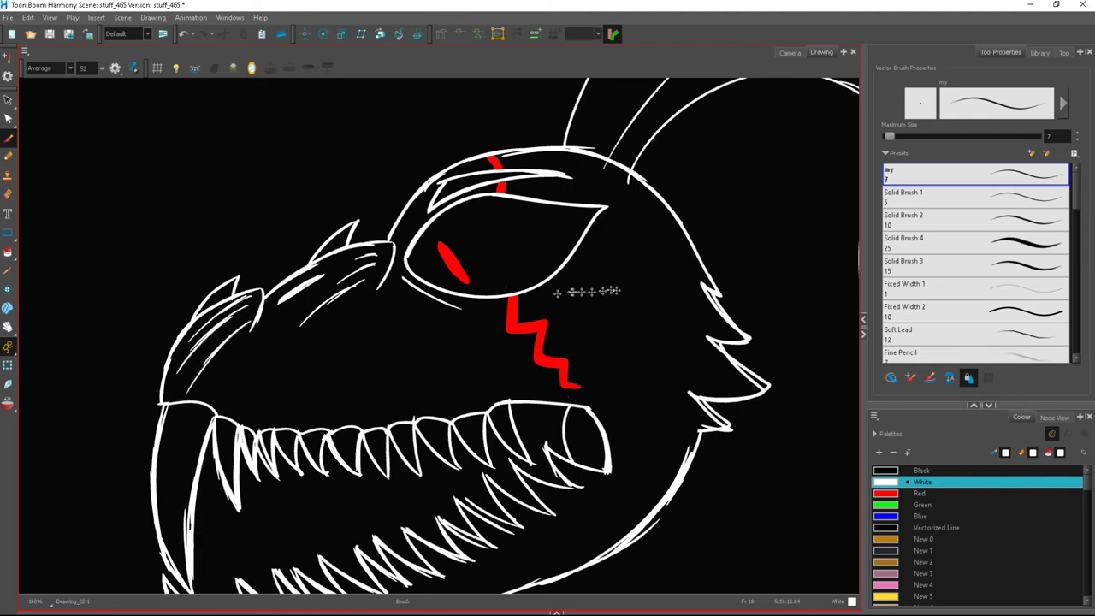
left_click_drag(236, 383, 331, 345)
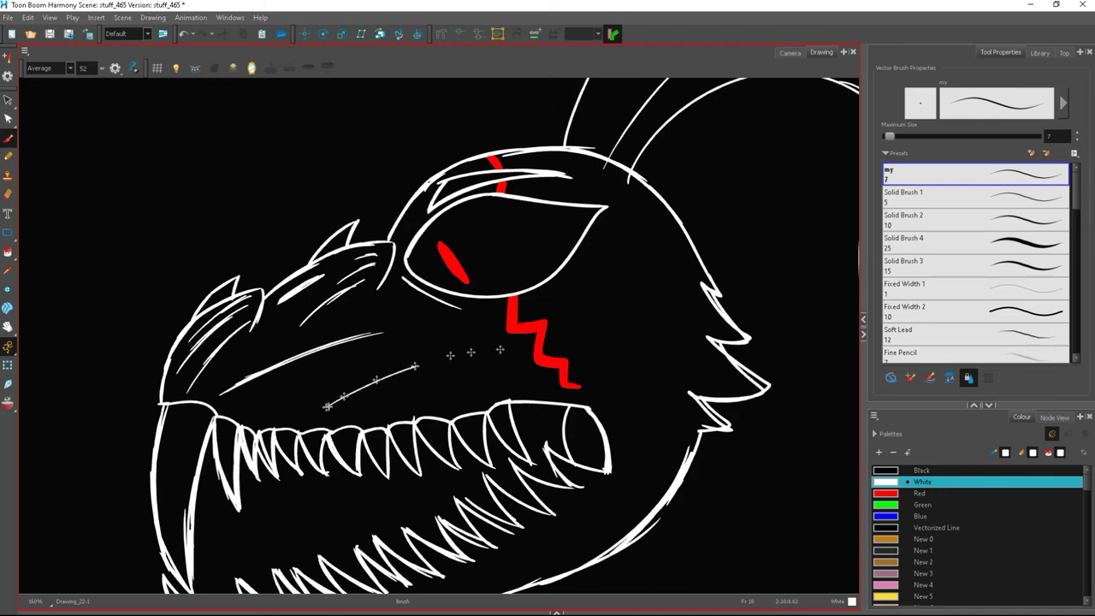
left_click(182, 34)
left_click(182, 34)
left_click(183, 35)
left_click(183, 35)
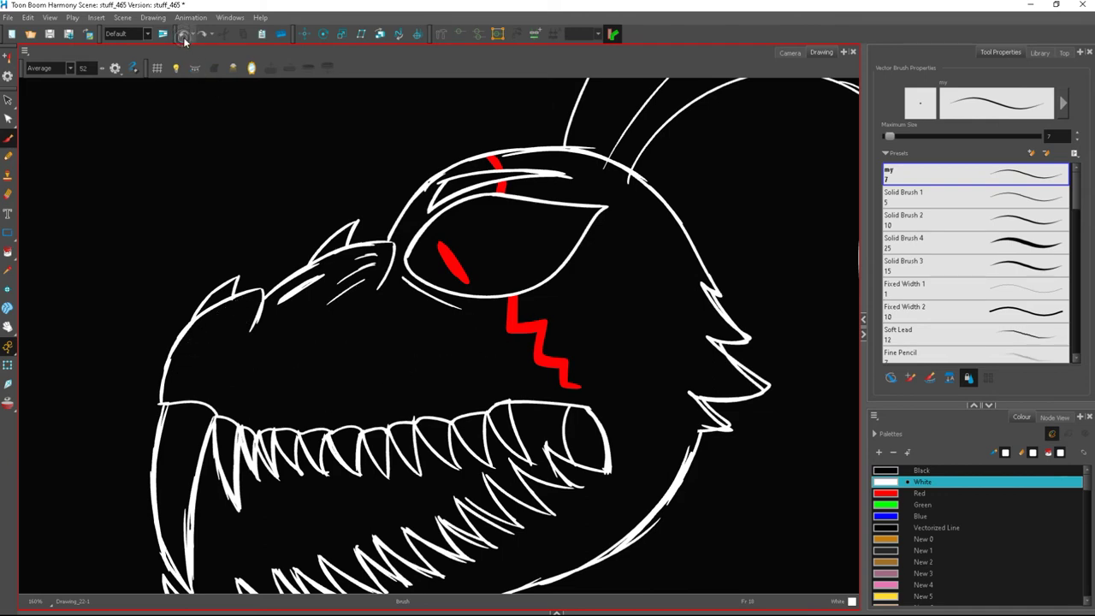
scroll(592, 268, "down", 3)
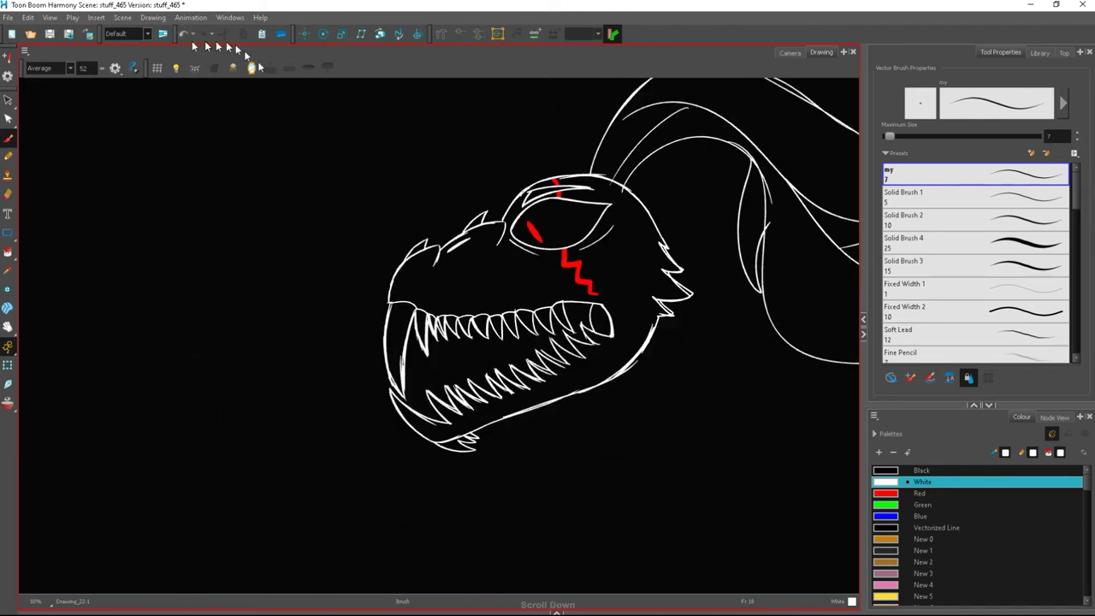
- Hatch short curved lines inside the rounded mouth corner behind the teeth
scroll(592, 267, "up", 2)
scroll(587, 294, "down", 3)
scroll(538, 439, "up", 4)
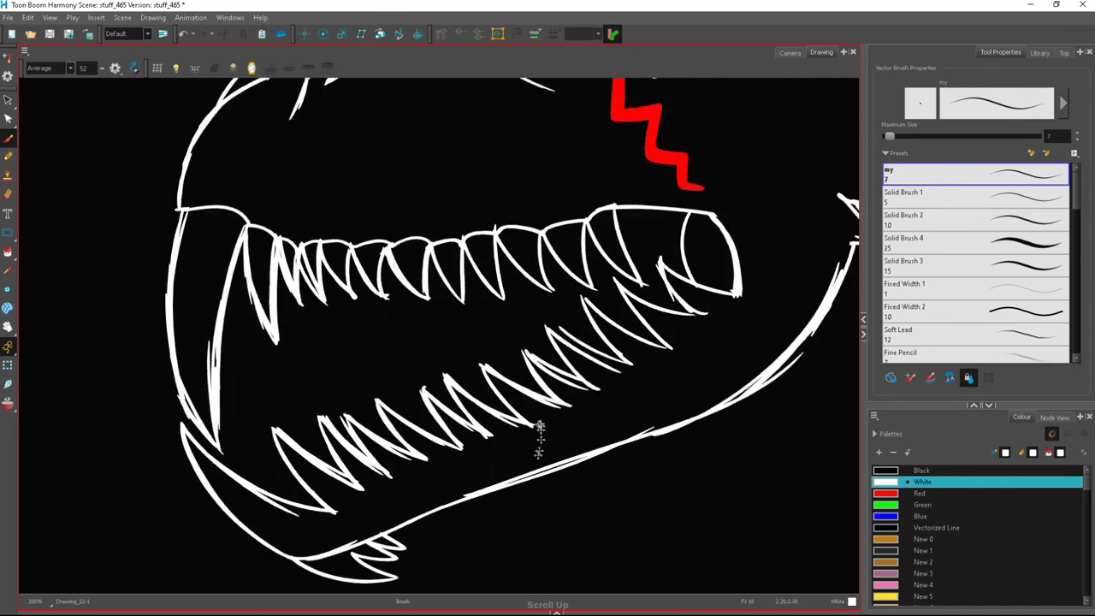
left_click_drag(707, 230, 729, 236)
left_click_drag(710, 243, 732, 249)
left_click_drag(713, 256, 734, 262)
mouse_move(715, 269)
left_mouse_down()
mouse_move(736, 274)
mouse_move(700, 276)
left_mouse_up()
mouse_move(729, 251)
left_mouse_down()
mouse_move(693, 260)
mouse_move(693, 248)
left_mouse_up()
mouse_move(717, 224)
left_mouse_down()
mouse_move(690, 236)
mouse_move(694, 255)
left_mouse_up()
mouse_move(733, 259)
left_mouse_down()
mouse_move(696, 271)
mouse_move(710, 289)
left_mouse_up()
scroll(557, 438, "down", 1)
scroll(531, 445, "down", 3)
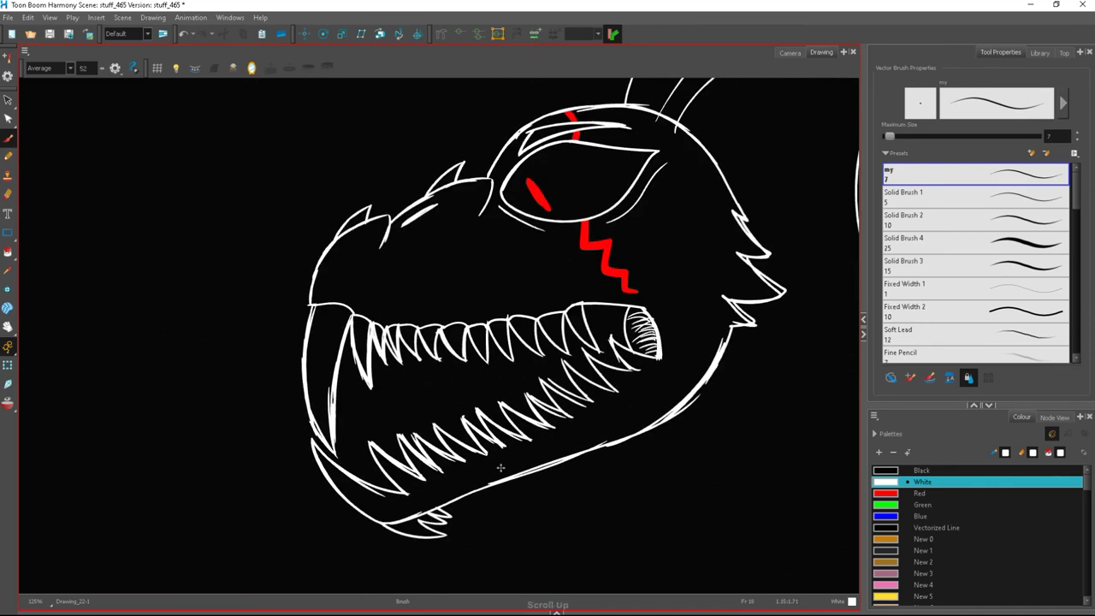
- Sharpen and thicken the tips of the front lower teeth with short white strokes
scroll(470, 472, "up", 3)
scroll(469, 473, "up", 2)
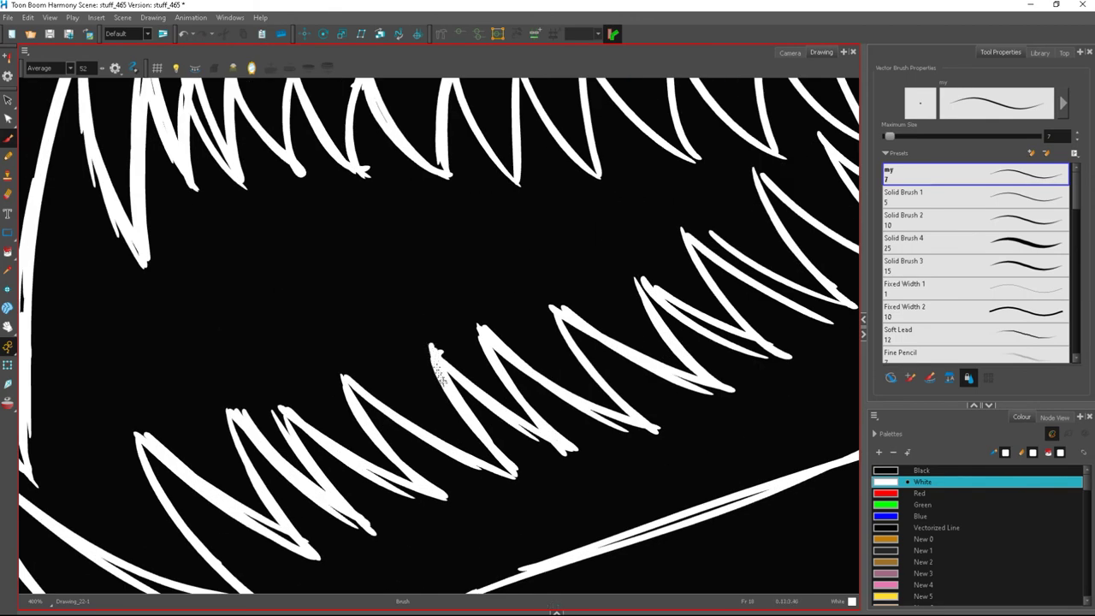
left_click_drag(509, 346, 518, 354)
left_click_drag(432, 344, 513, 412)
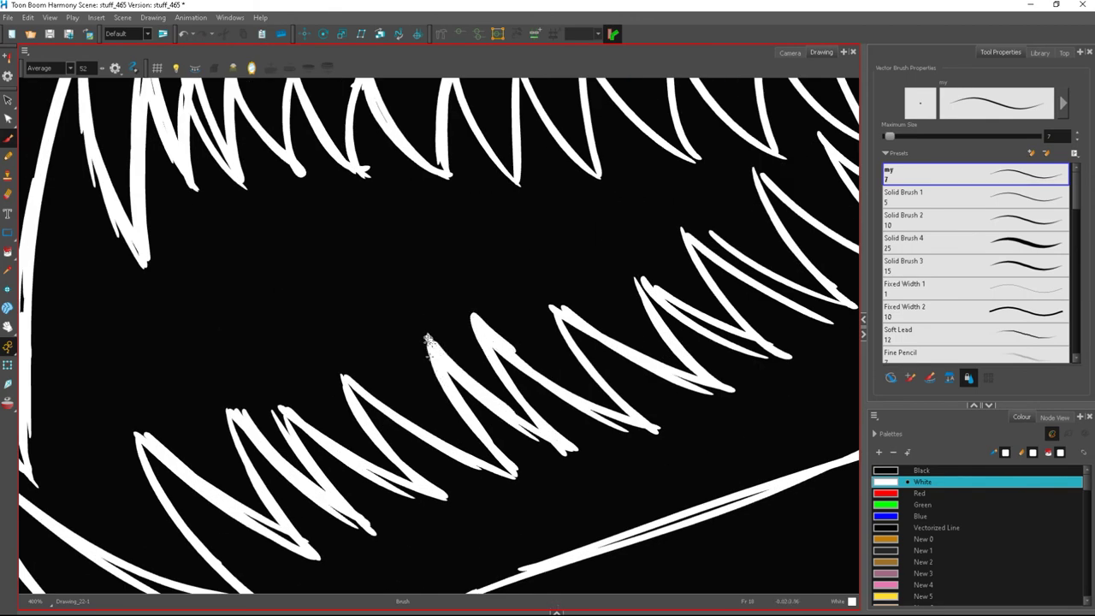
left_click_drag(230, 390, 261, 491)
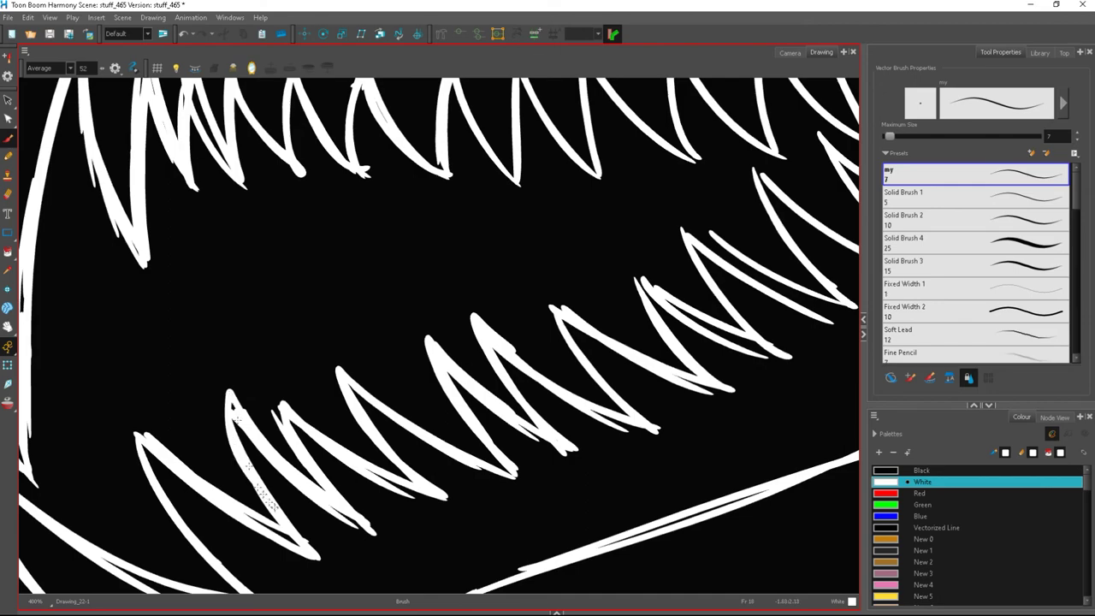
left_click_drag(139, 433, 166, 508)
scroll(513, 489, "down", 4)
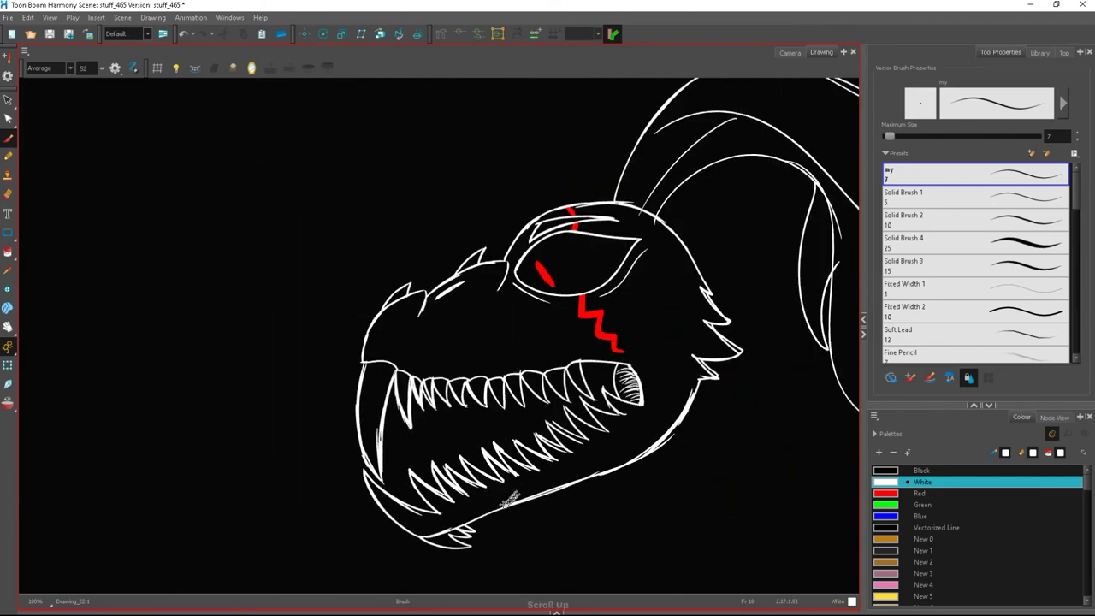
- Draw a scalloped gum line linking the bases of the lower teeth and join its front end to the chin
scroll(516, 491, "up", 2)
scroll(531, 483, "down", 1)
scroll(479, 479, "up", 2)
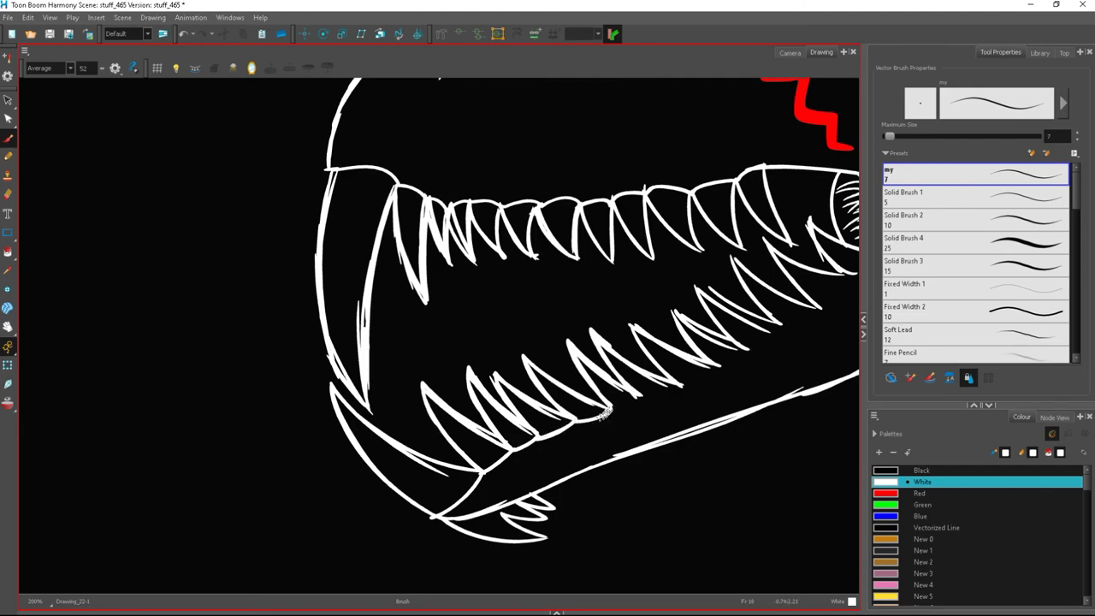
left_click_drag(779, 322, 819, 308)
mouse_move(819, 307)
left_mouse_down()
mouse_move(843, 273)
mouse_move(647, 359)
left_mouse_up()
- Remove the small spikes and the curved stroke hanging beneath the chin
scroll(849, 283, "down", 2)
scroll(648, 359, "up", 2)
scroll(611, 416, "down", 3)
scroll(567, 450, "up", 5)
left_click_drag(484, 401, 467, 407)
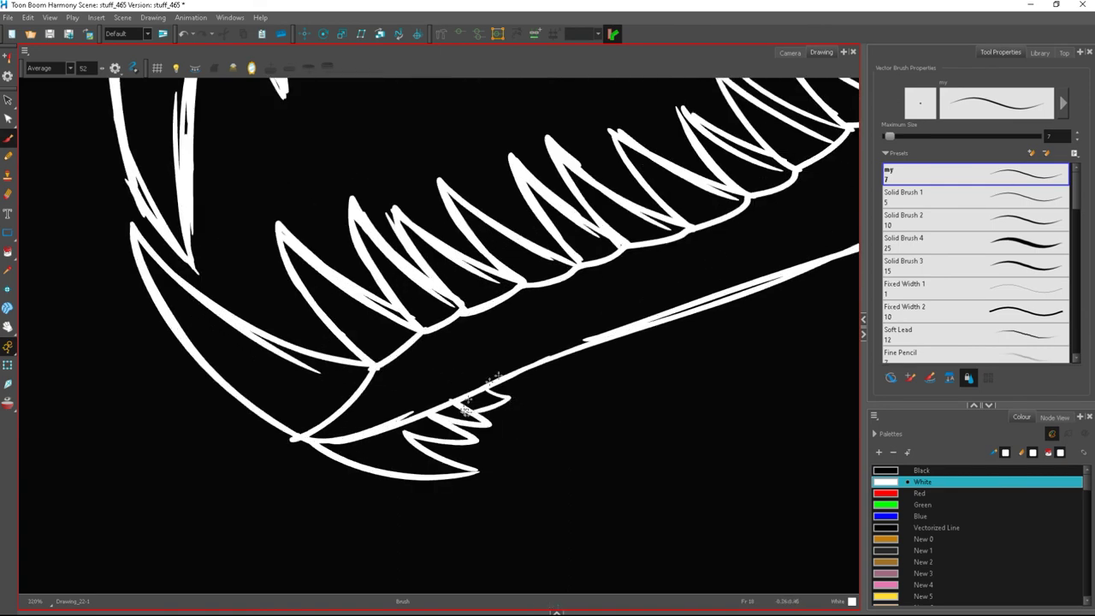
left_click(184, 35)
left_click(8, 100)
left_click(440, 447)
right_click(440, 447)
left_click(477, 198)
left_click(392, 475)
right_click(396, 363)
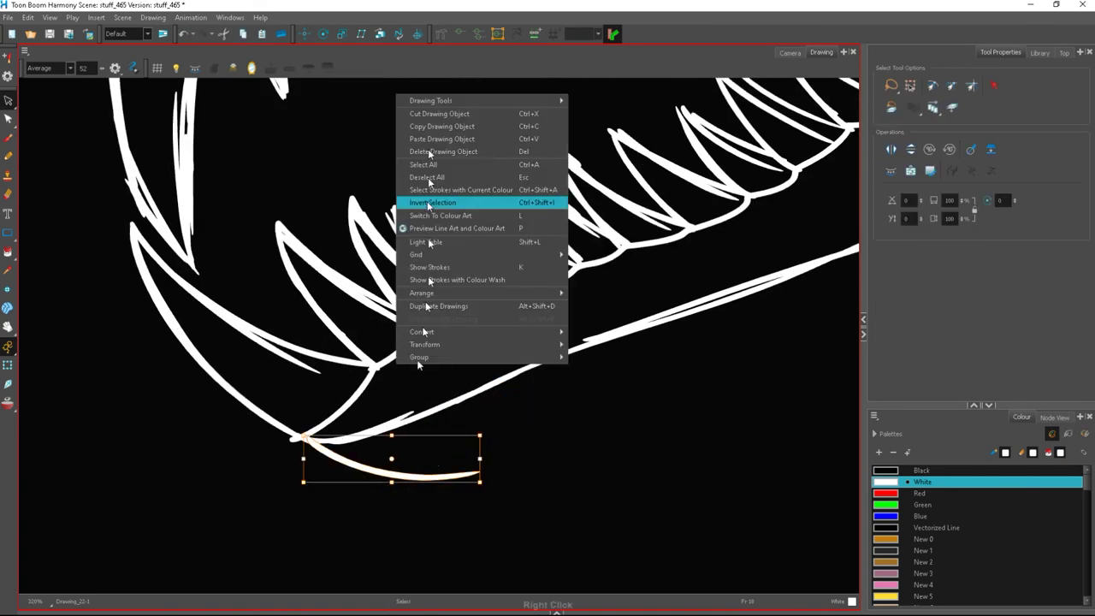
left_click(439, 114)
- Try drawing a tuft of long, downward-curving spikes beneath the chin
left_click(7, 138)
mouse_move(300, 440)
left_mouse_down()
mouse_move(402, 523)
mouse_move(530, 496)
mouse_move(473, 445)
mouse_move(465, 372)
left_mouse_up()
left_click(183, 34)
mouse_move(305, 453)
left_mouse_down()
mouse_move(321, 466)
mouse_move(345, 431)
left_mouse_up()
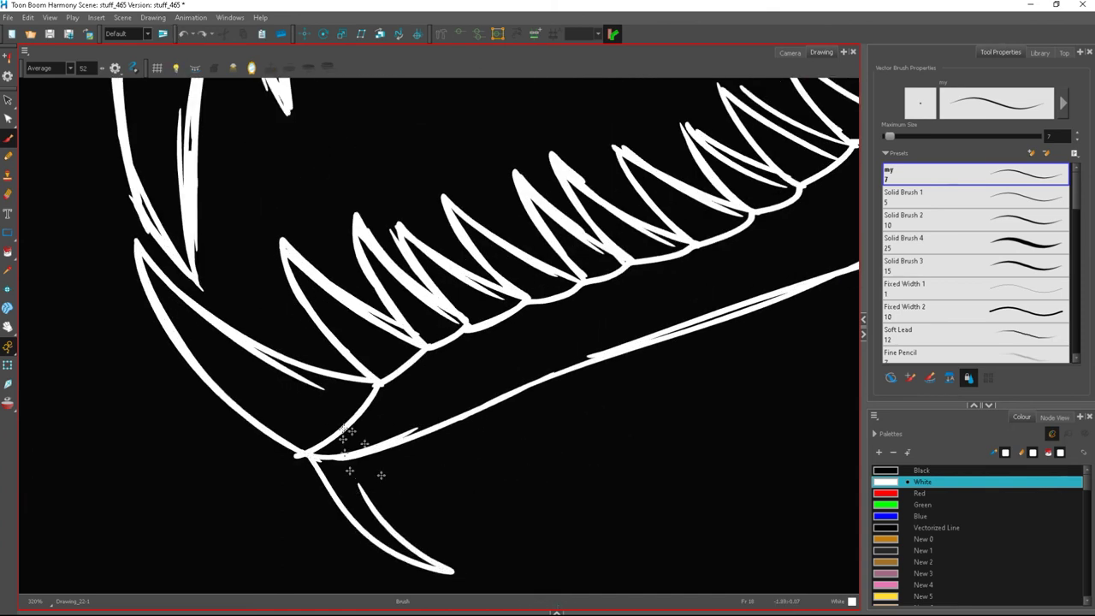
left_click_drag(439, 563, 512, 585)
left_click_drag(407, 486, 484, 554)
left_click_drag(414, 458, 509, 527)
left_click_drag(451, 434, 529, 533)
scroll(533, 501, "down", 2)
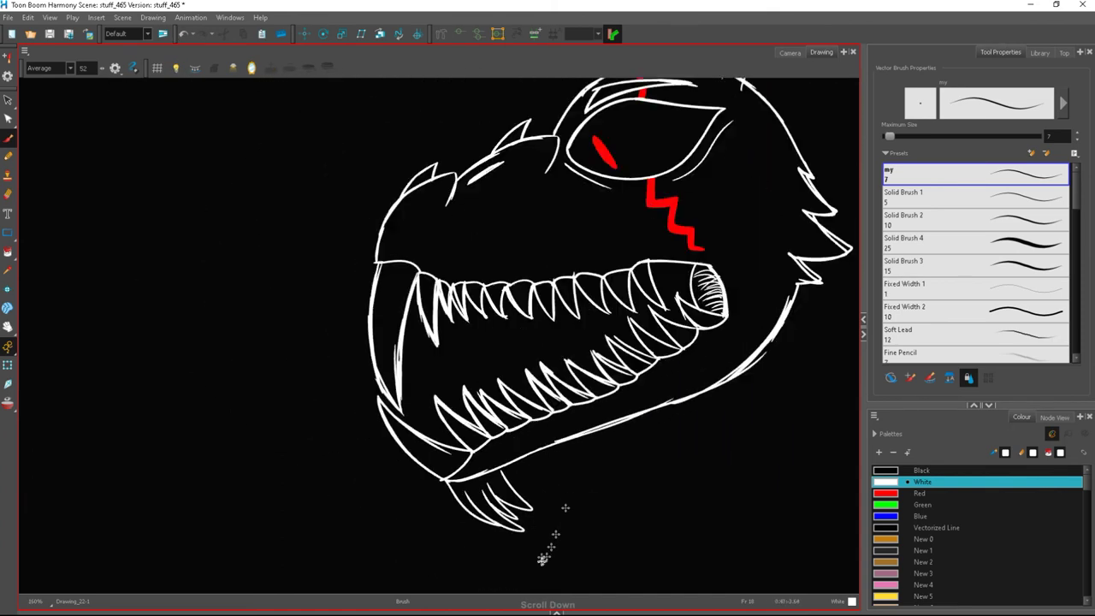
scroll(565, 507, "down", 1)
scroll(566, 504, "up", 2)
left_click(183, 34)
left_click(183, 34)
left_click(183, 34)
- Draw a flatter, backward-pointing curved spike beneath the chin
left_click_drag(412, 475, 499, 506)
mouse_move(498, 506)
left_mouse_down()
mouse_move(443, 471)
mouse_move(442, 481)
mouse_move(492, 478)
left_mouse_up()
left_click(182, 34)
left_click(182, 34)
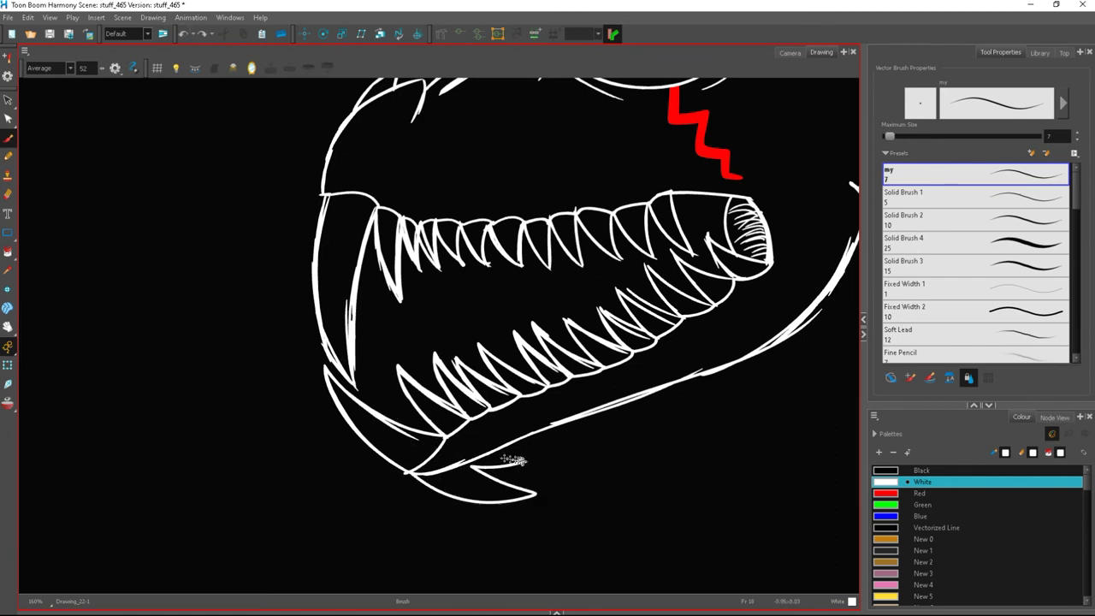
- Thicken the brow marking above the eye with feathered white strokes along its upper and lower edges, front corner and rear tip
scroll(504, 496, "down", 6)
scroll(513, 517, "up", 2)
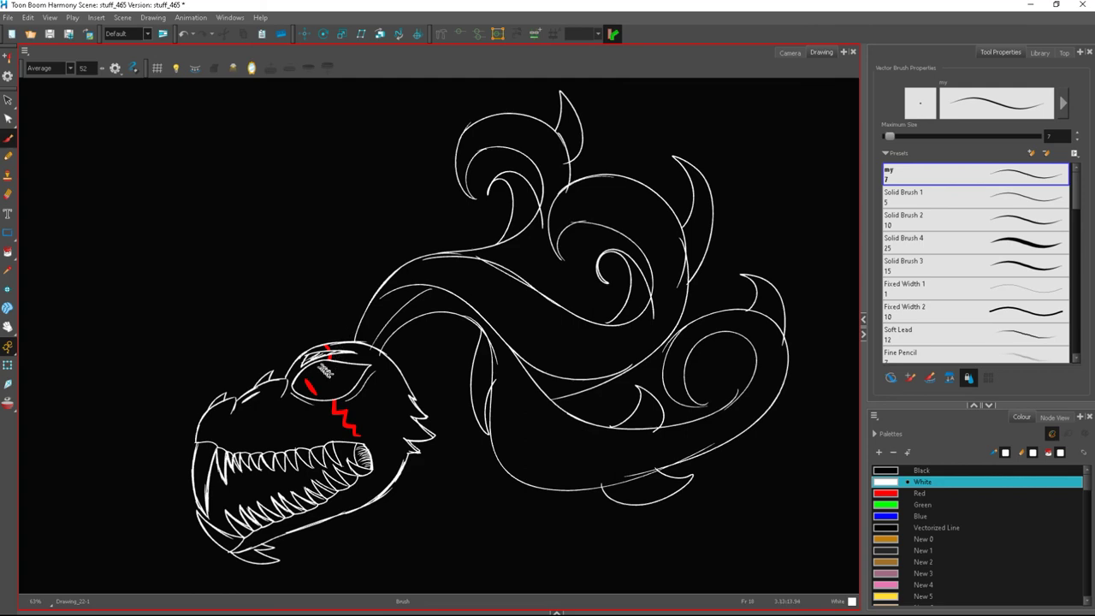
scroll(321, 368, "up", 8)
mouse_move(291, 387)
left_mouse_down()
mouse_move(335, 355)
mouse_move(453, 343)
mouse_move(550, 347)
mouse_move(621, 376)
left_mouse_up()
left_click_drag(255, 470, 300, 441)
left_click_drag(243, 475, 385, 417)
left_click_drag(349, 417, 483, 399)
left_click_drag(473, 381, 599, 387)
left_click_drag(556, 374, 606, 381)
left_click_drag(503, 376, 575, 391)
left_click_drag(458, 383, 540, 390)
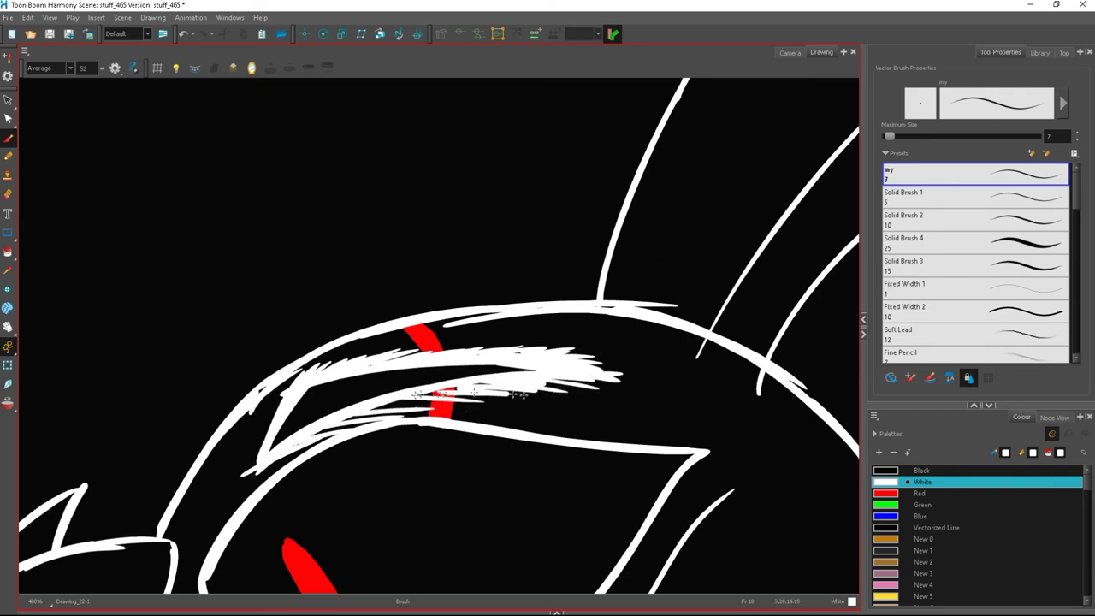
left_click_drag(428, 394, 506, 394)
left_click_drag(382, 403, 445, 407)
left_click_drag(318, 432, 382, 421)
mouse_move(454, 390)
left_mouse_down()
mouse_move(306, 379)
mouse_move(260, 463)
left_mouse_up()
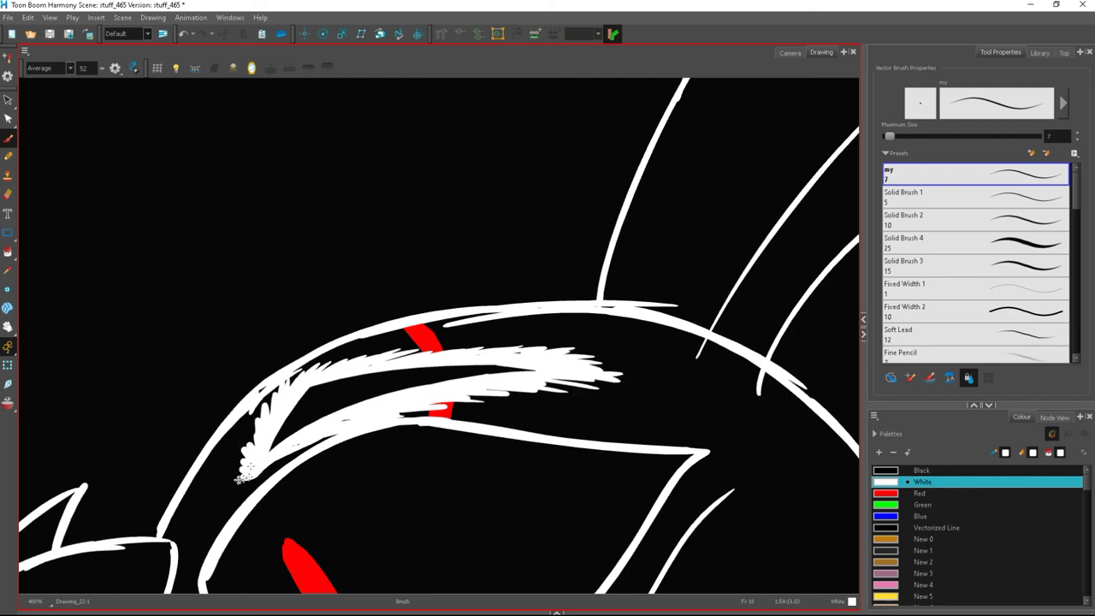
scroll(250, 465, "up", 6)
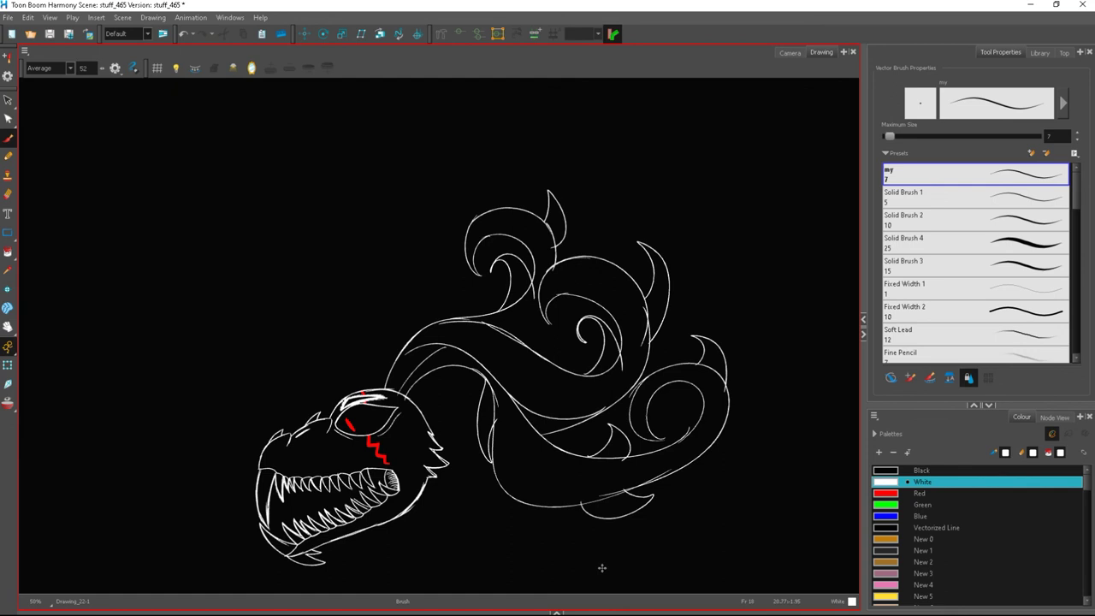
- Set the active drawing colour to Black
left_click(902, 470)
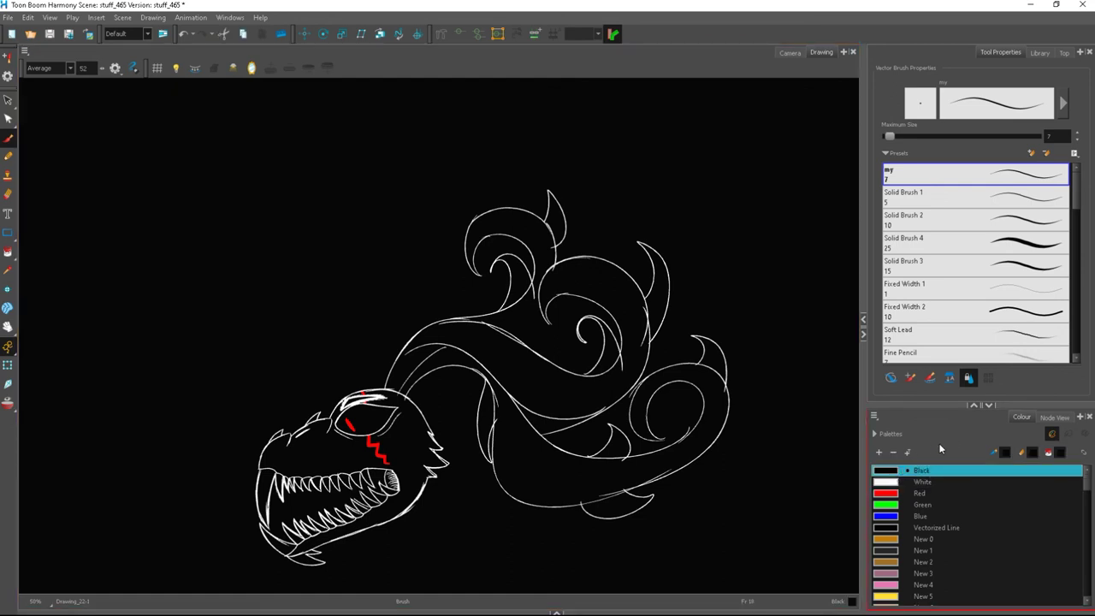
scroll(469, 445, "up", 3)
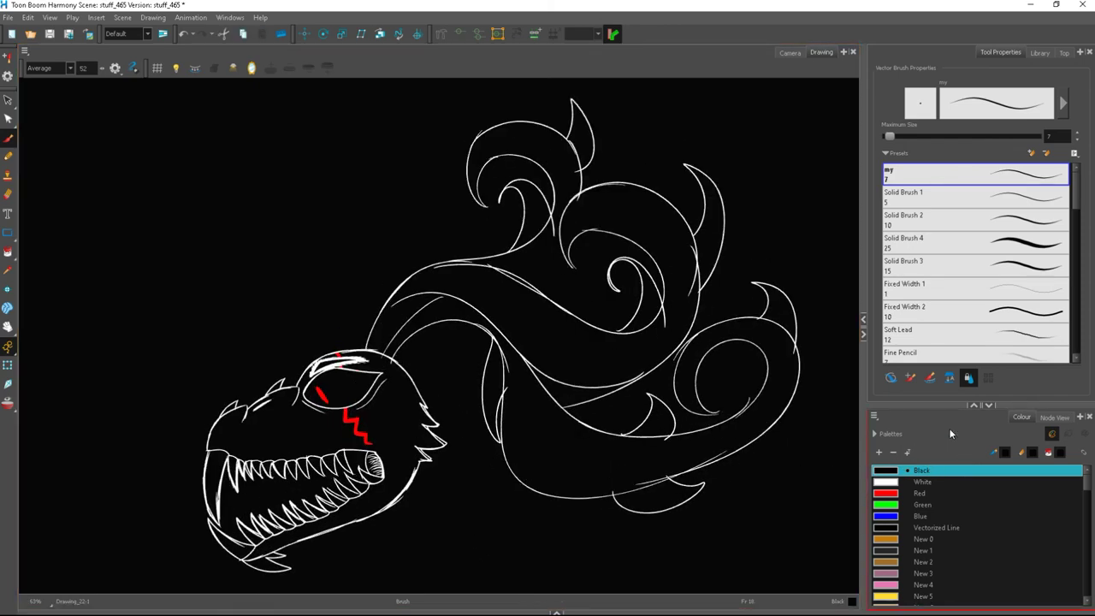
left_click(8, 17)
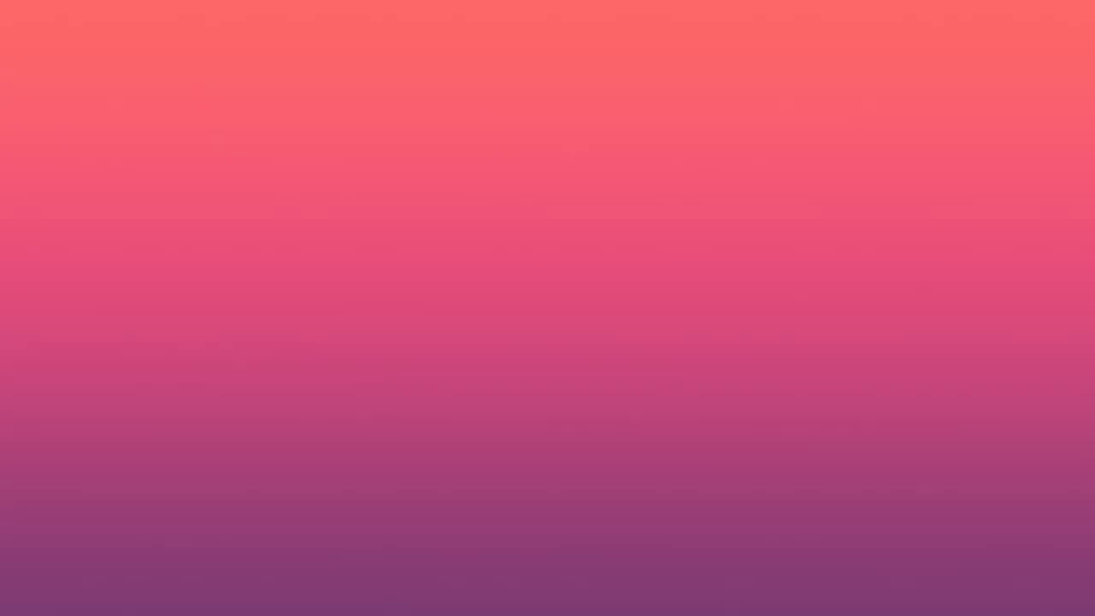